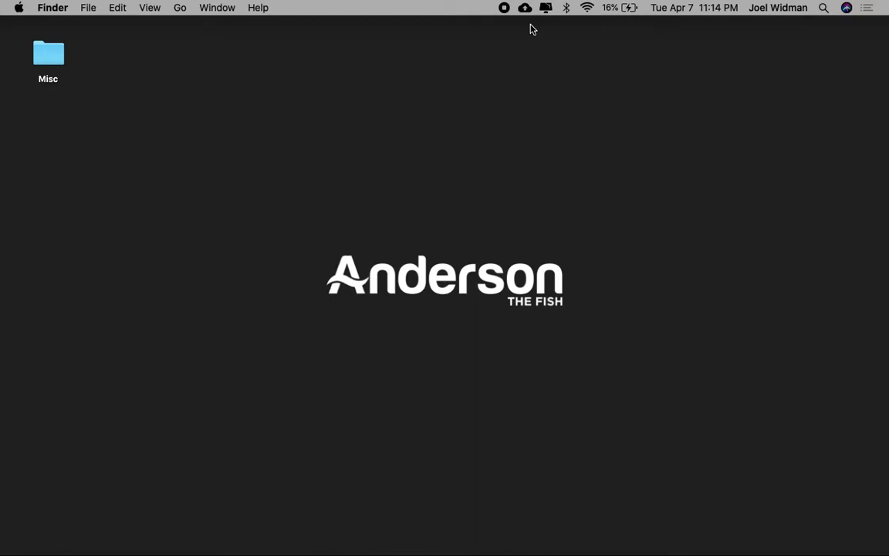
Switch to Google Chrome and open the Google My Business locations page at business.google.com.
mouse_move(328, 549)
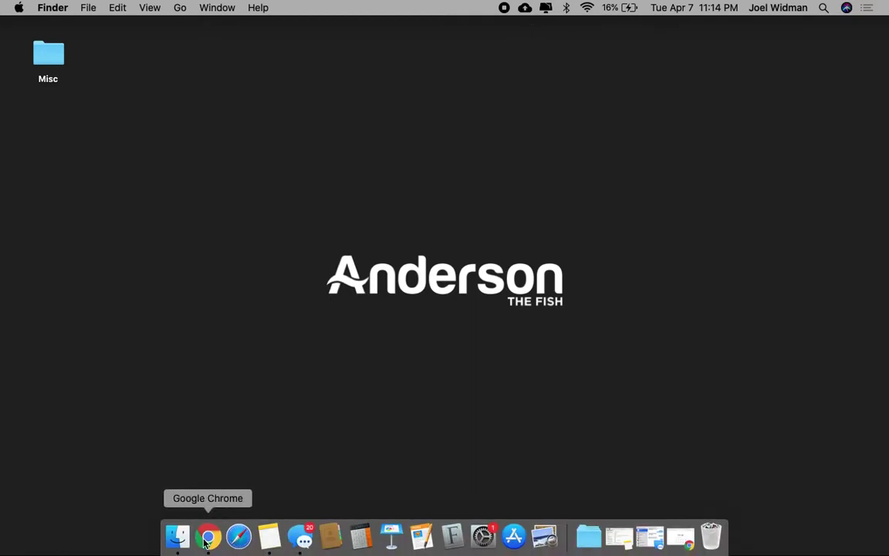
click(207, 539)
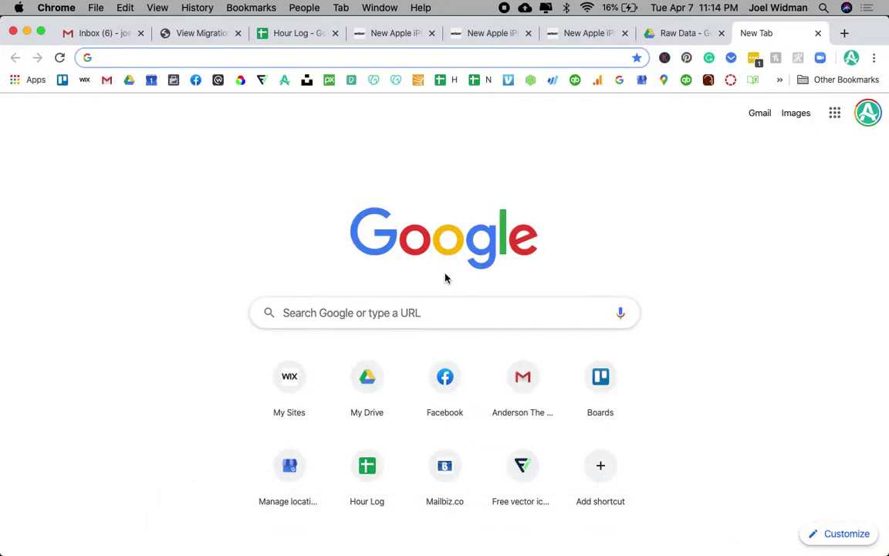
text(busi)
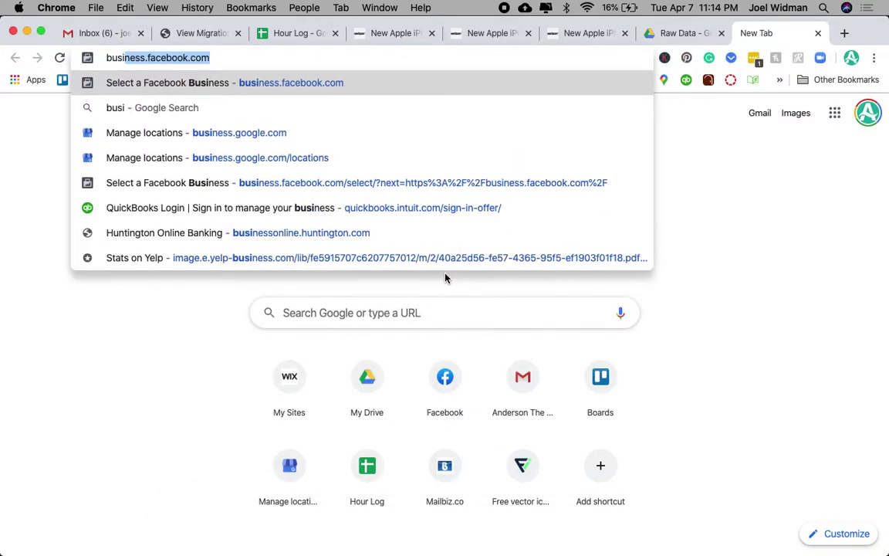
text(ness.google.)
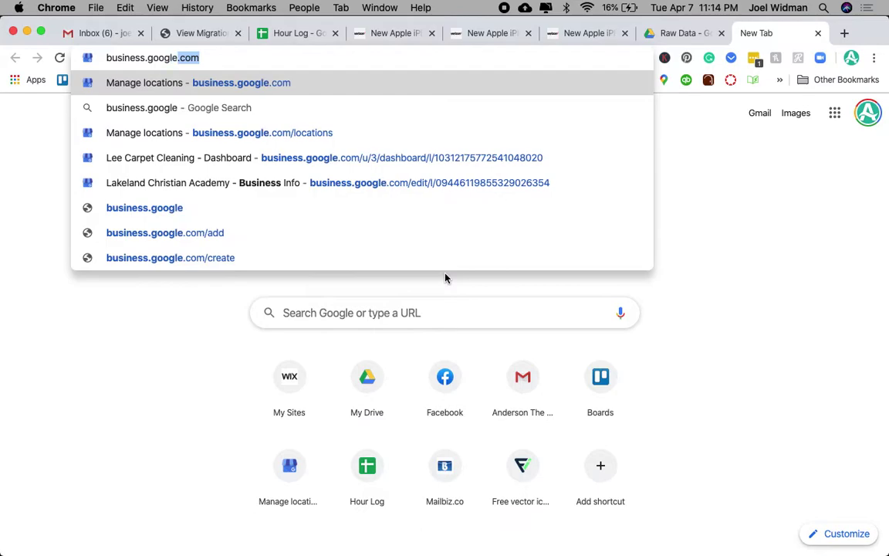
key(Return)
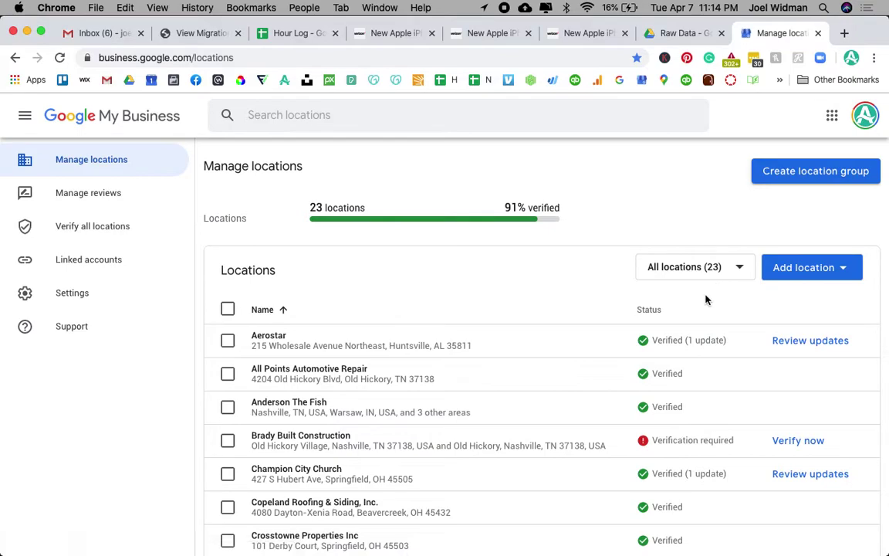
Review Aerostar's insights with the customer search timeframe set to 1 week, and return to the locations list.
click(270, 349)
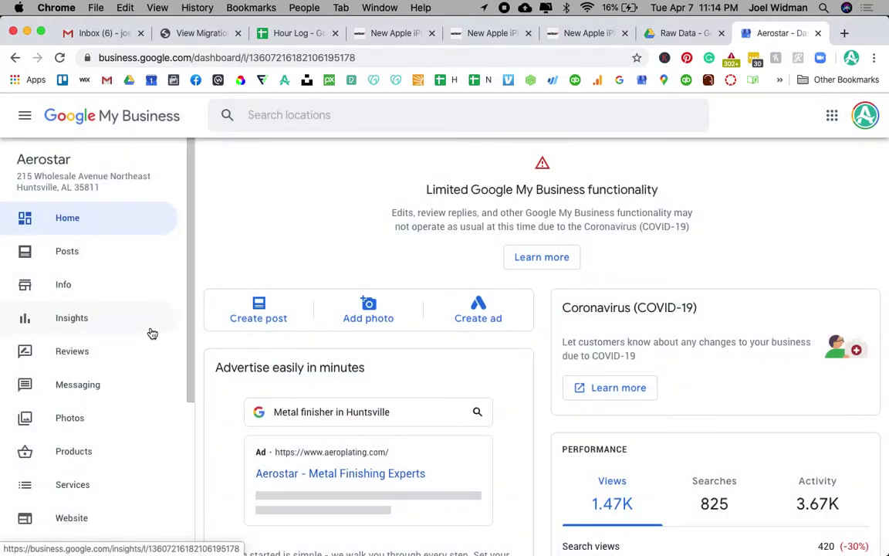
click(115, 322)
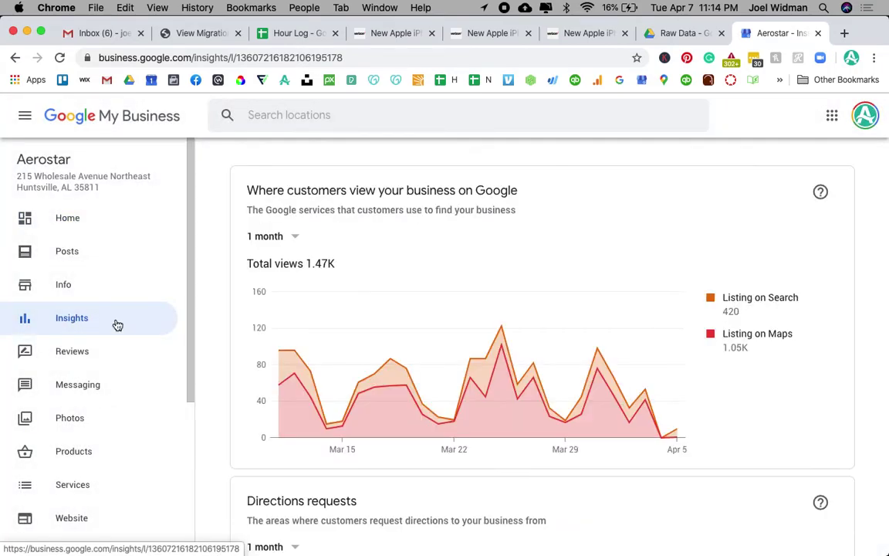
click(294, 220)
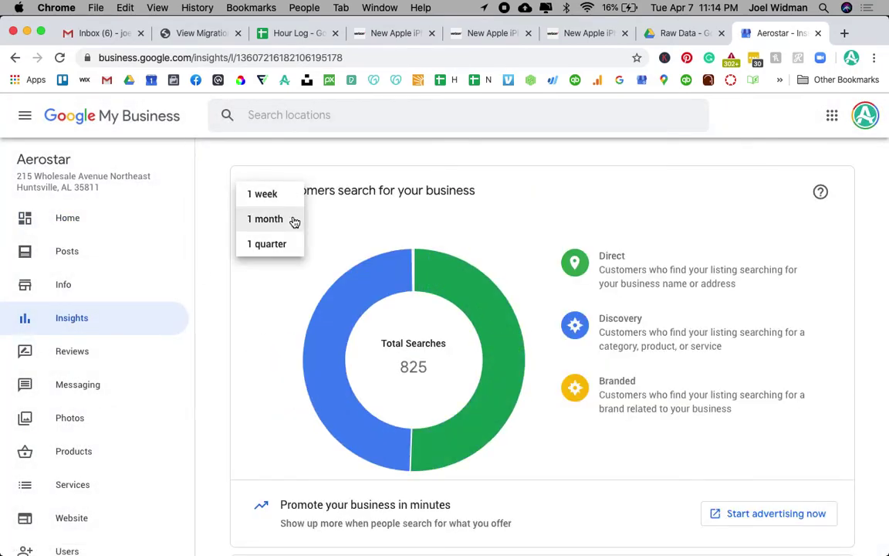
click(284, 193)
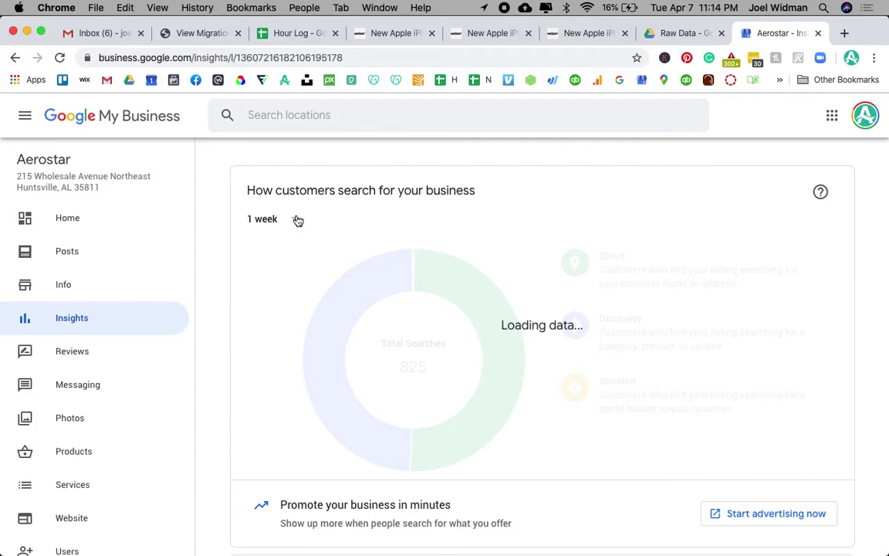
scroll(364, 252, down, 3)
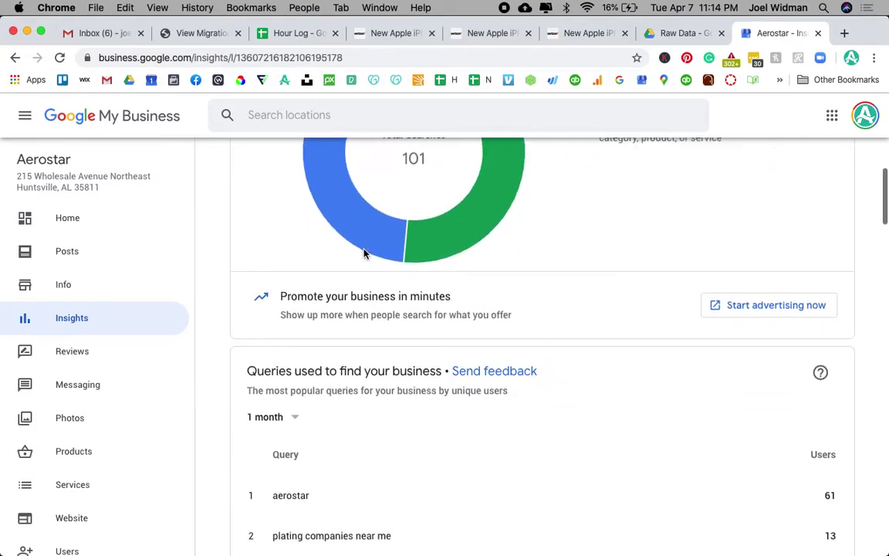
scroll(363, 252, down, 3)
scroll(363, 253, up, 5)
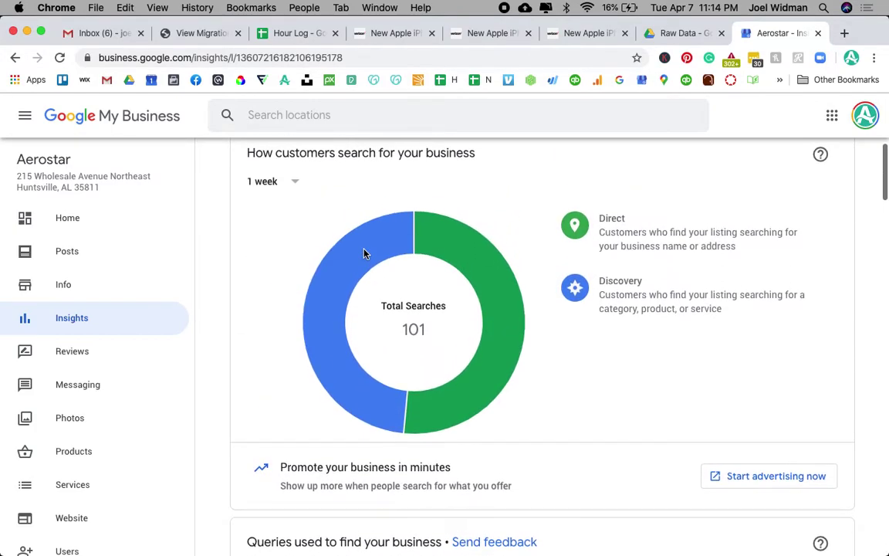
scroll(364, 253, up, 1)
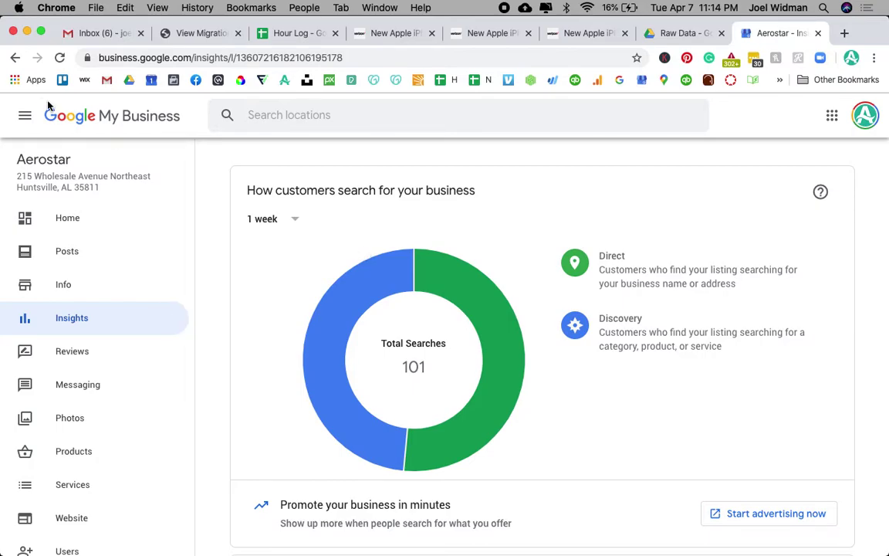
click(15, 58)
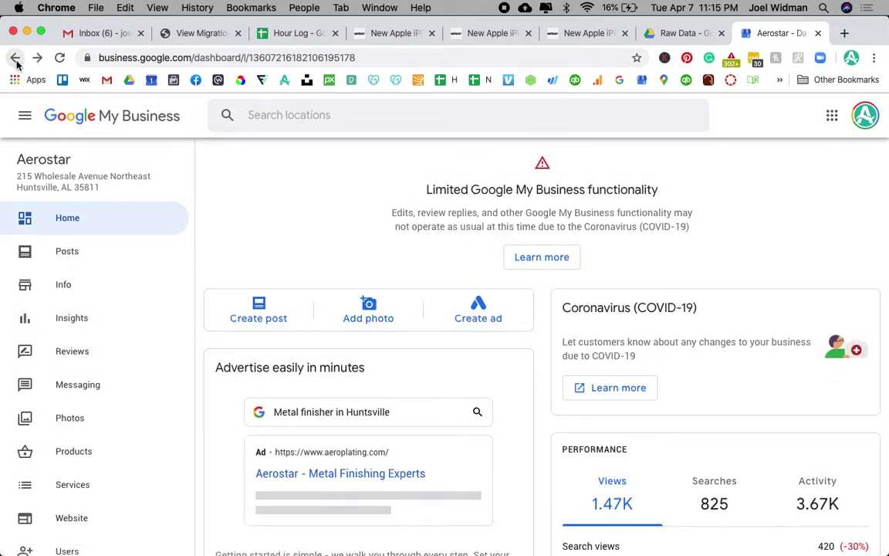
click(14, 58)
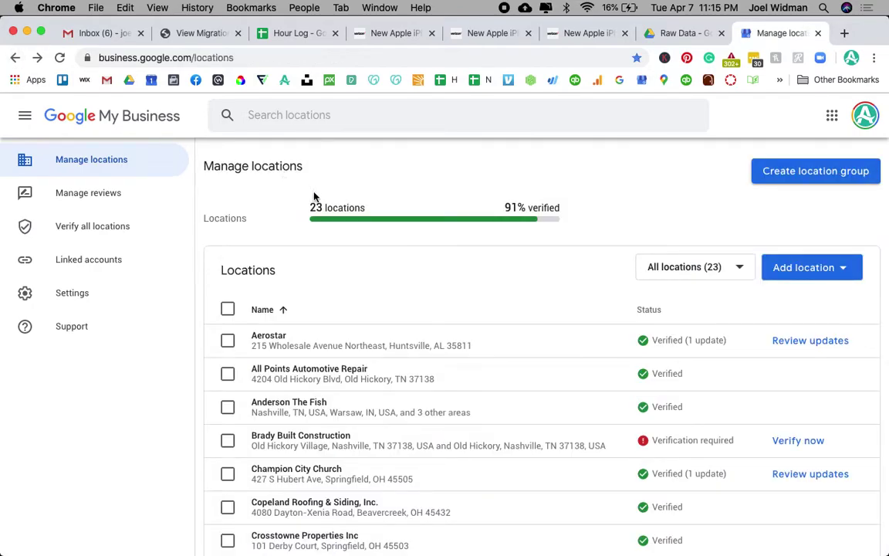
Select the Aerostar location and start an insights download using the Discovery insights report.
click(228, 342)
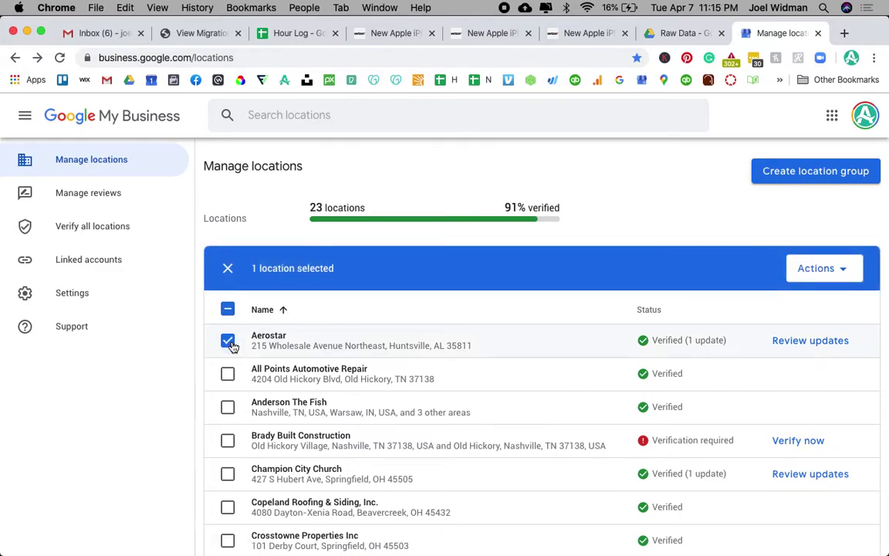
click(848, 277)
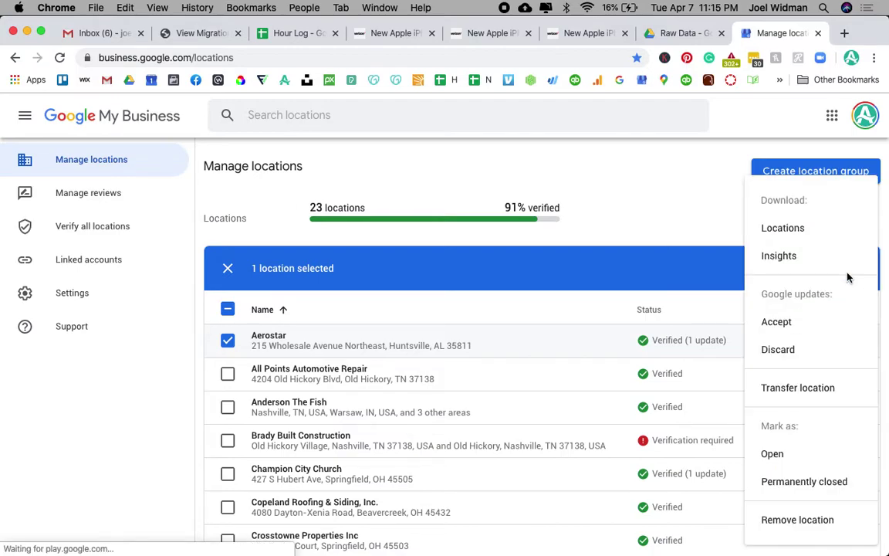
click(799, 263)
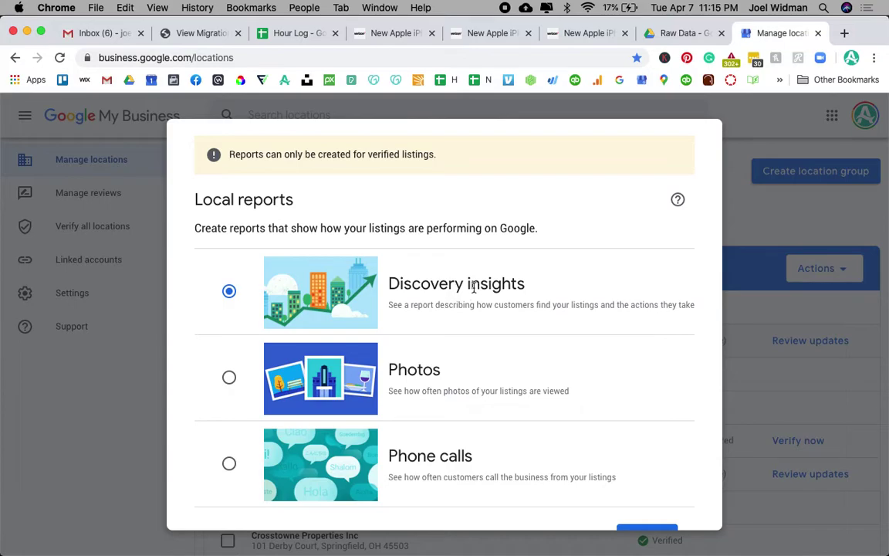
scroll(638, 471, down, 2)
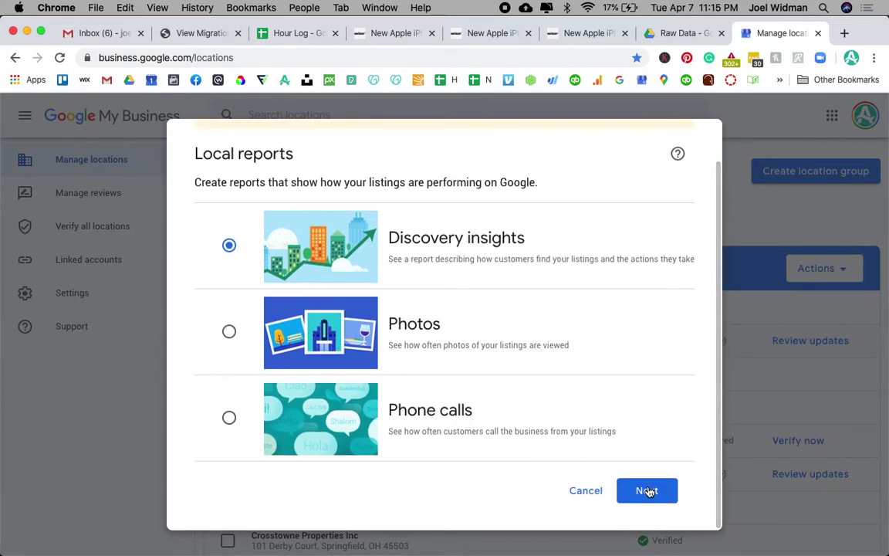
click(646, 491)
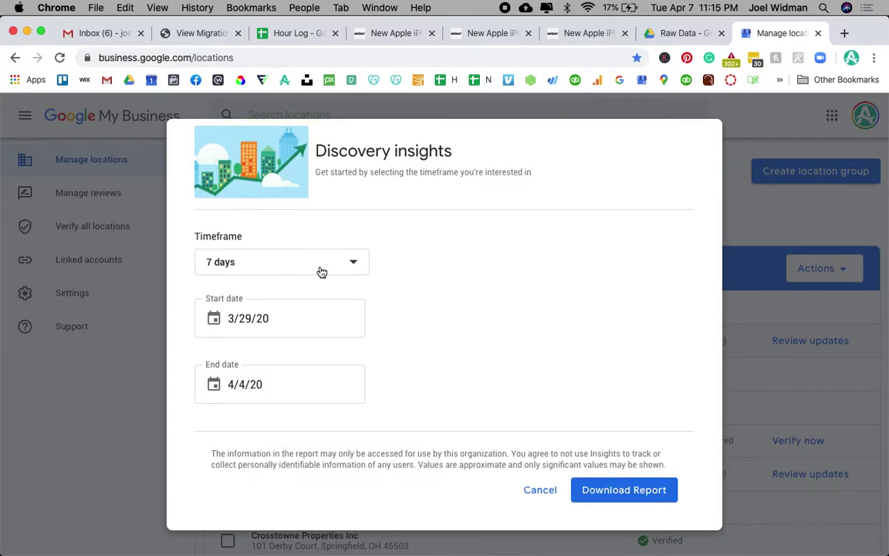
Set the Discovery insights report's start date to January 1, 2019.
click(303, 318)
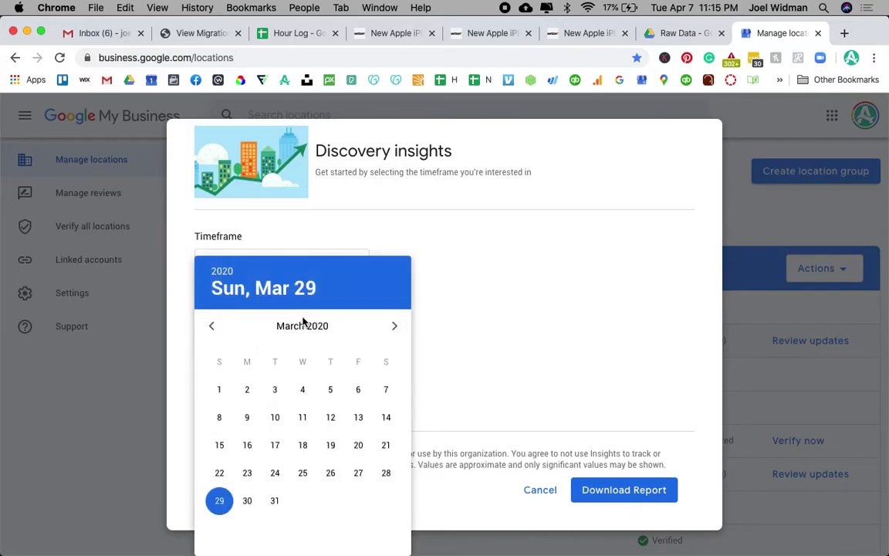
click(214, 327)
click(214, 326)
click(215, 328)
click(215, 328)
double_click(215, 328)
double_click(215, 329)
double_click(215, 328)
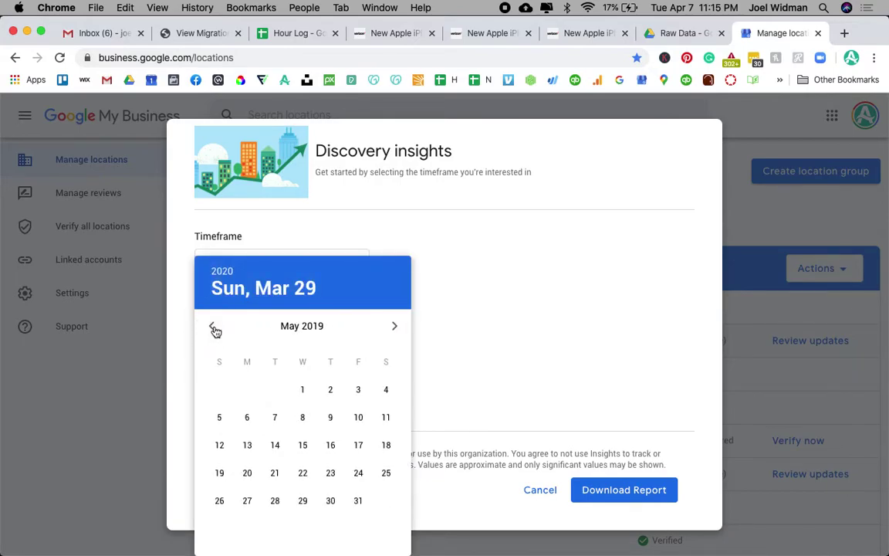
click(215, 328)
double_click(215, 328)
click(215, 328)
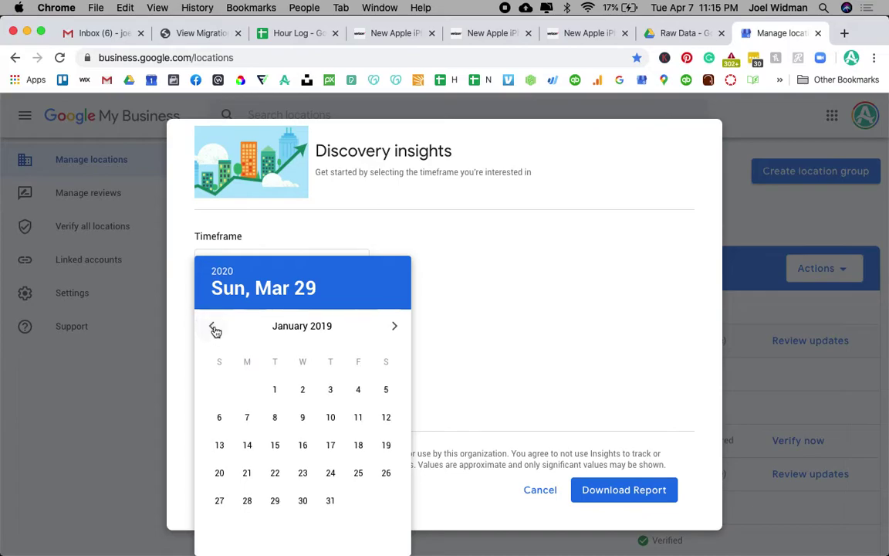
click(277, 391)
Set the report's end date to January 31, 2019 and download the report as a CSV file.
click(280, 391)
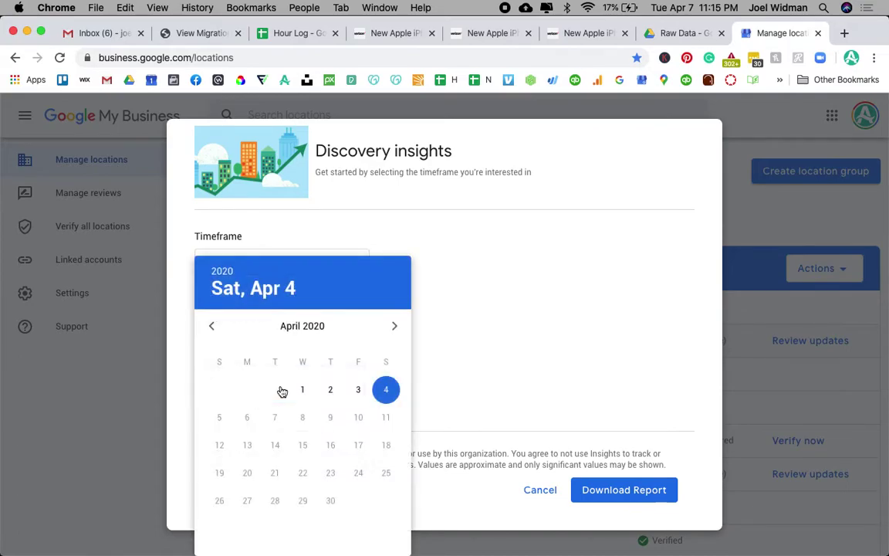
click(215, 328)
double_click(214, 328)
double_click(215, 330)
triple_click(215, 328)
triple_click(215, 329)
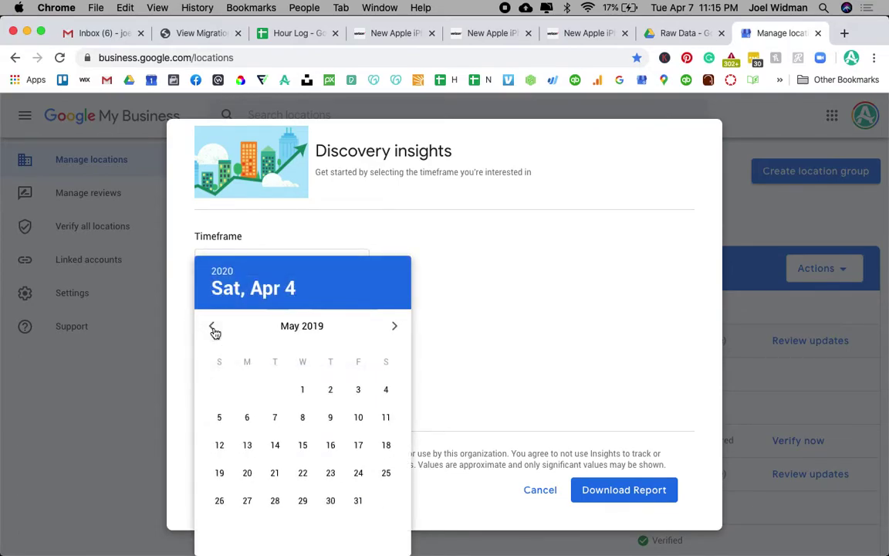
triple_click(215, 328)
click(215, 328)
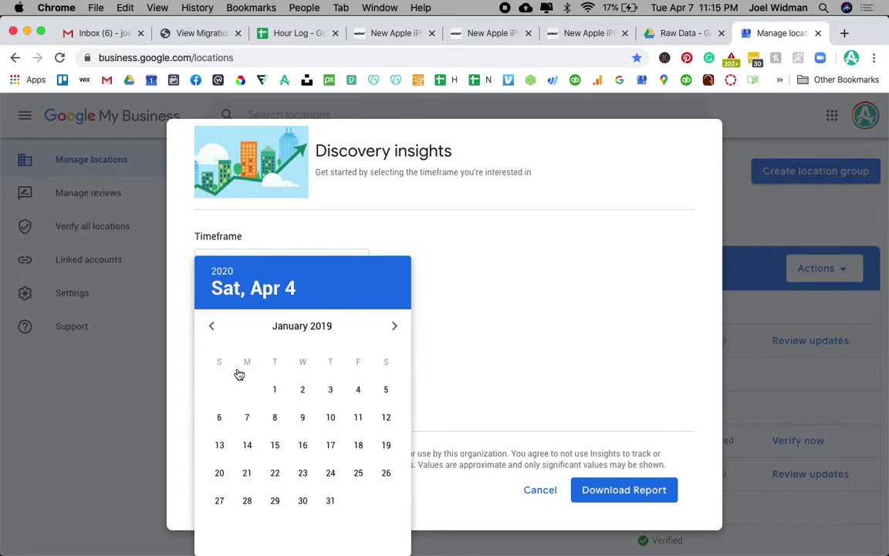
click(334, 501)
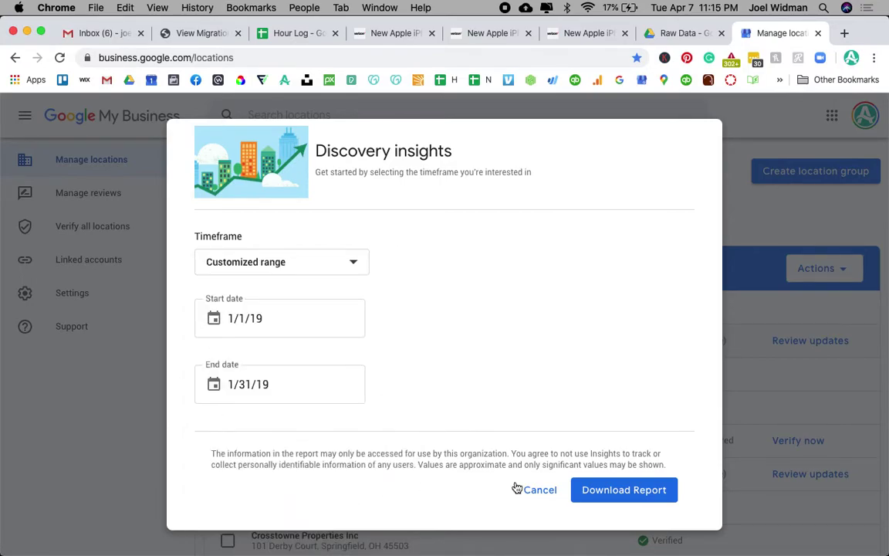
click(606, 492)
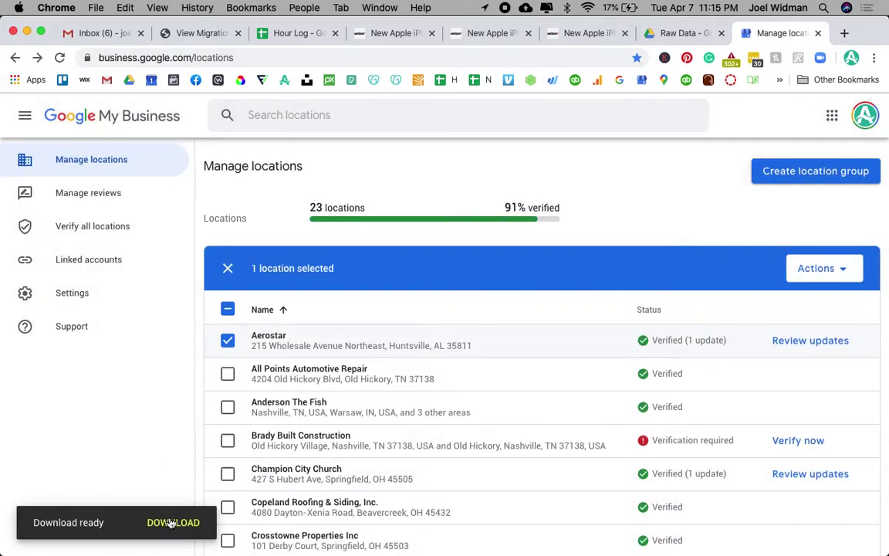
click(175, 522)
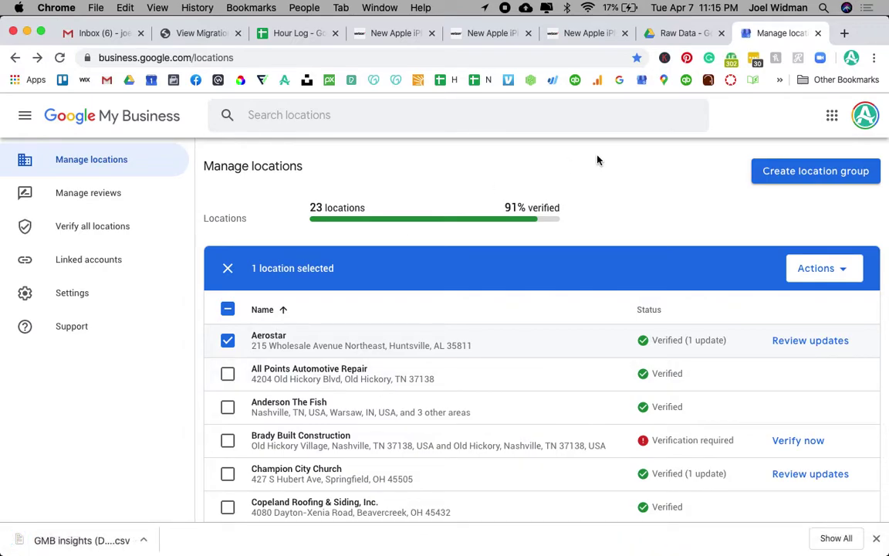
Switch to Google Drive and upload the January 2019 GMB insights (Discovery Report) CSV from the Desktop into the Raw Data folder.
click(682, 36)
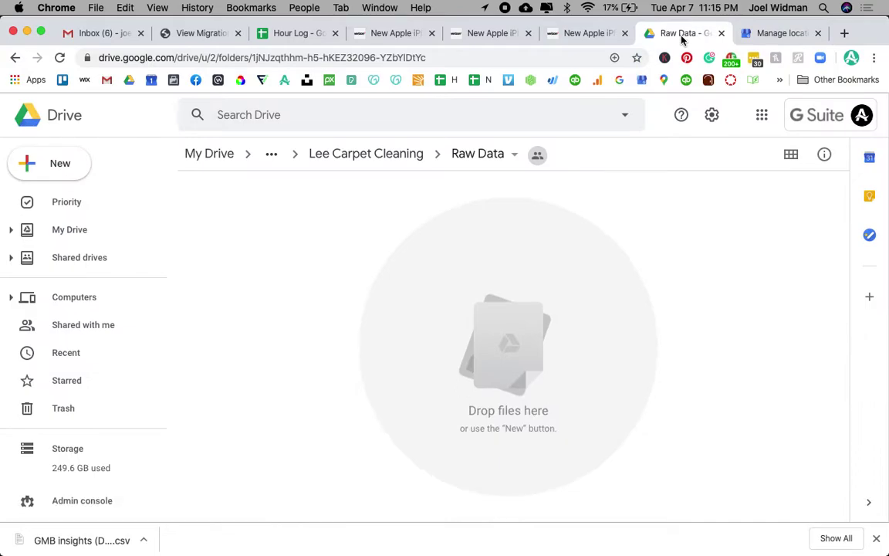
click(60, 172)
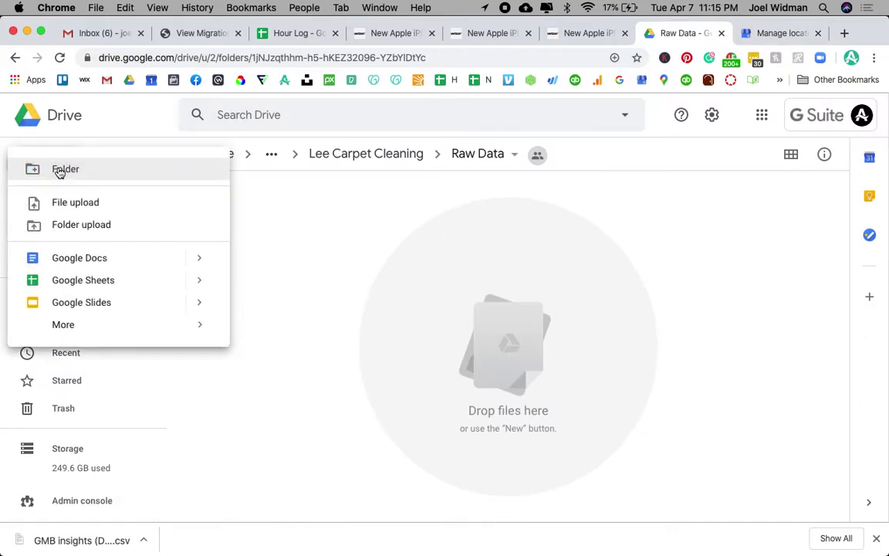
click(93, 205)
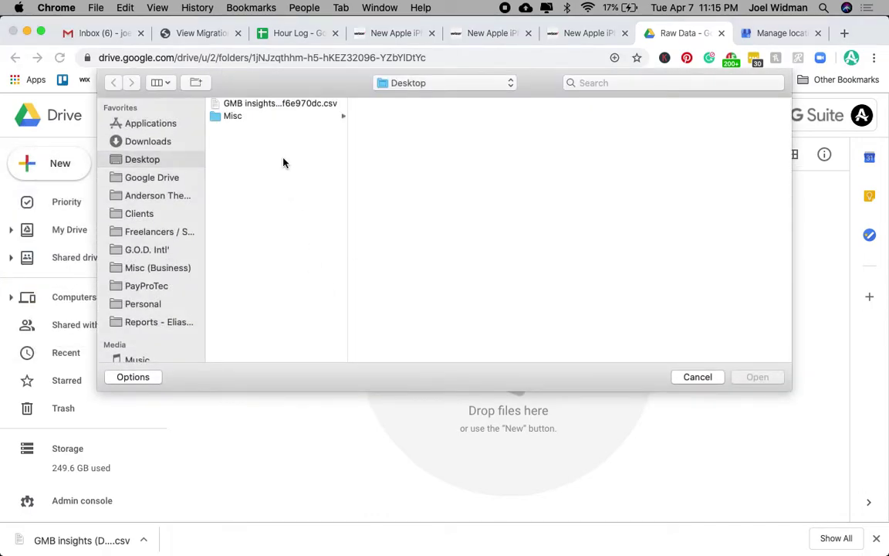
click(282, 104)
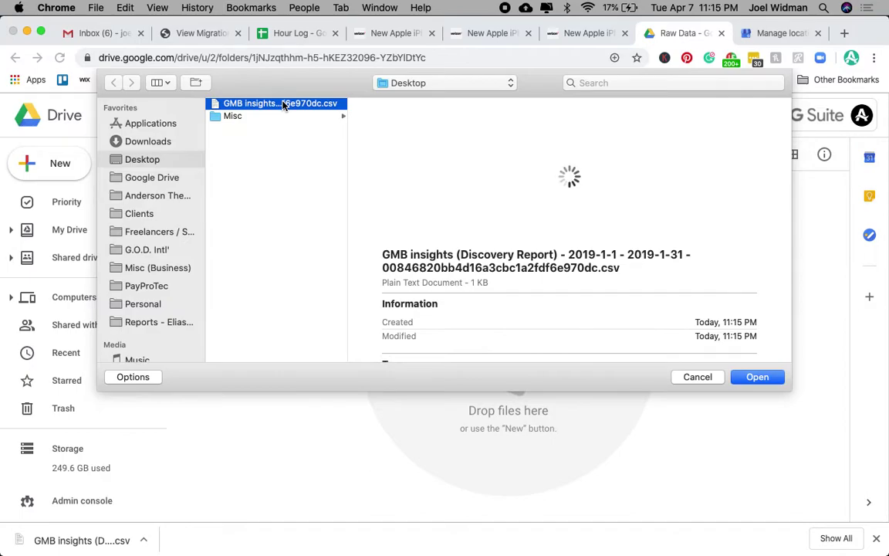
double_click(282, 104)
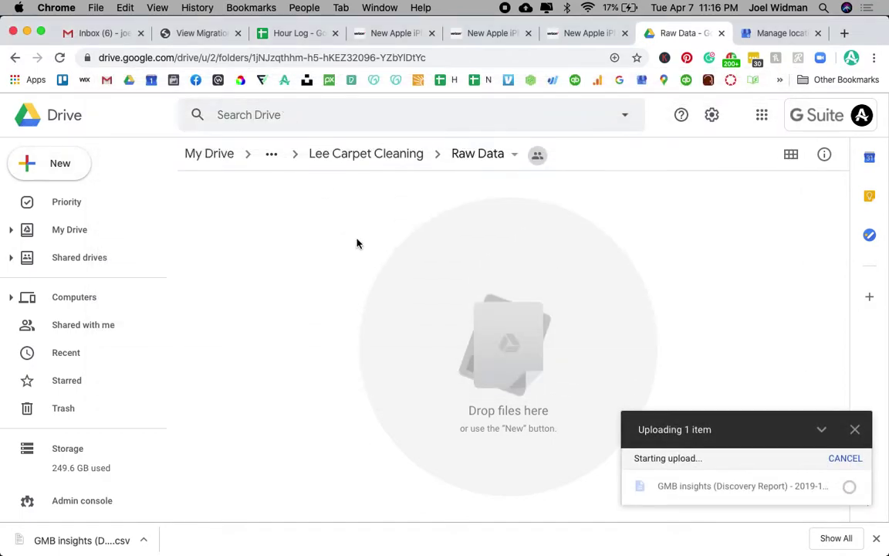
click(876, 538)
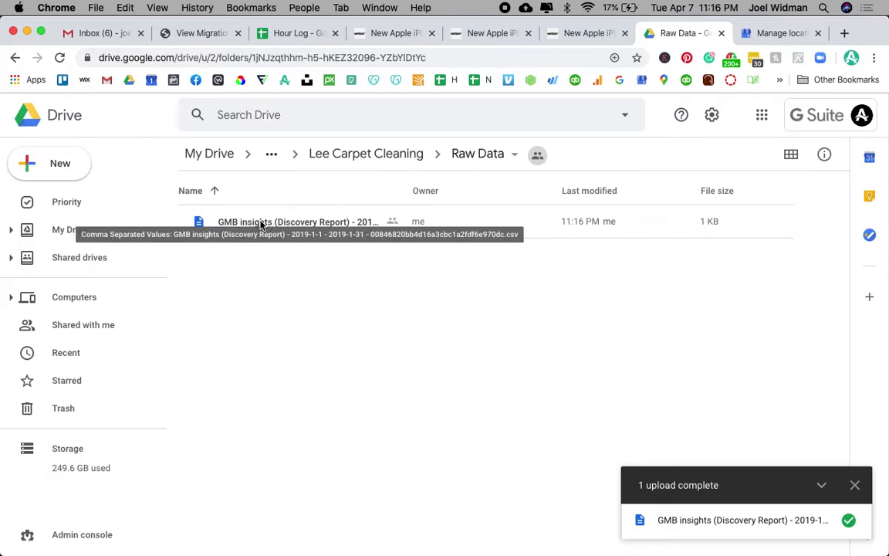
Open the uploaded January 2019 GMB insights CSV in Google Sheets.
double_click(261, 223)
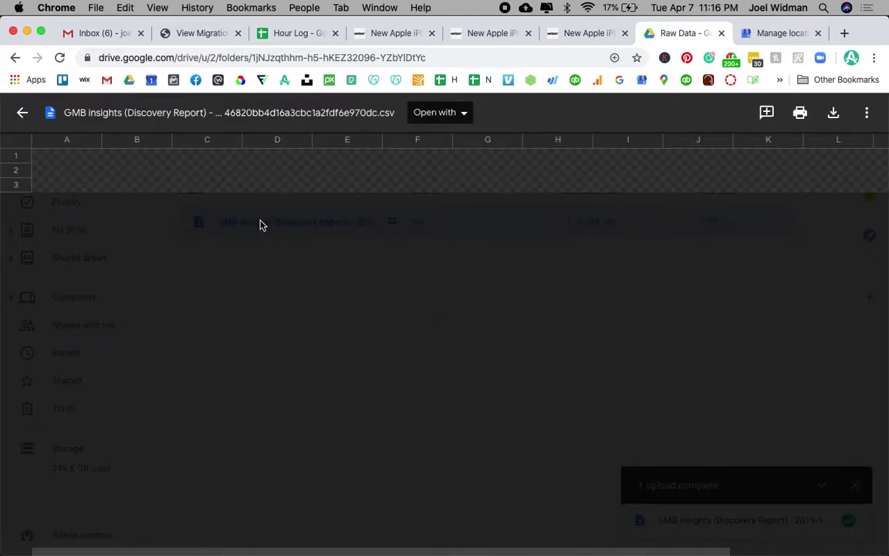
click(442, 114)
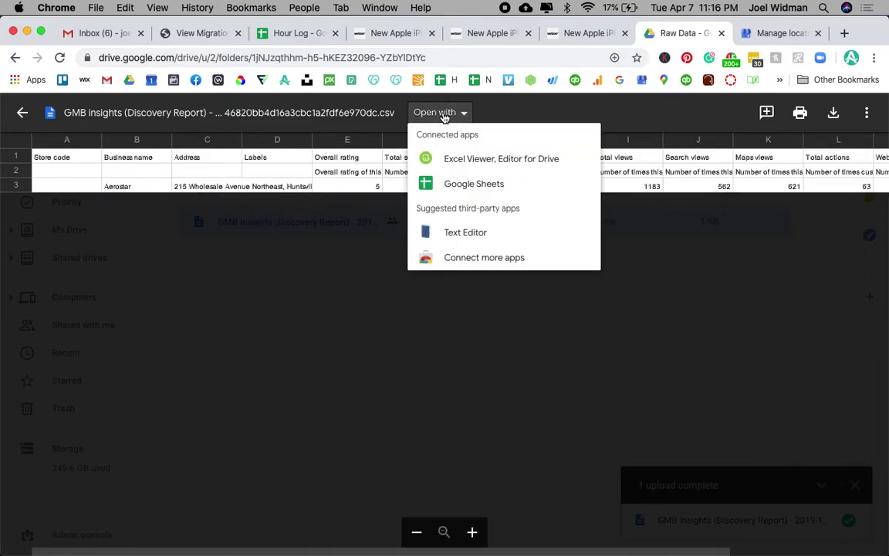
click(468, 192)
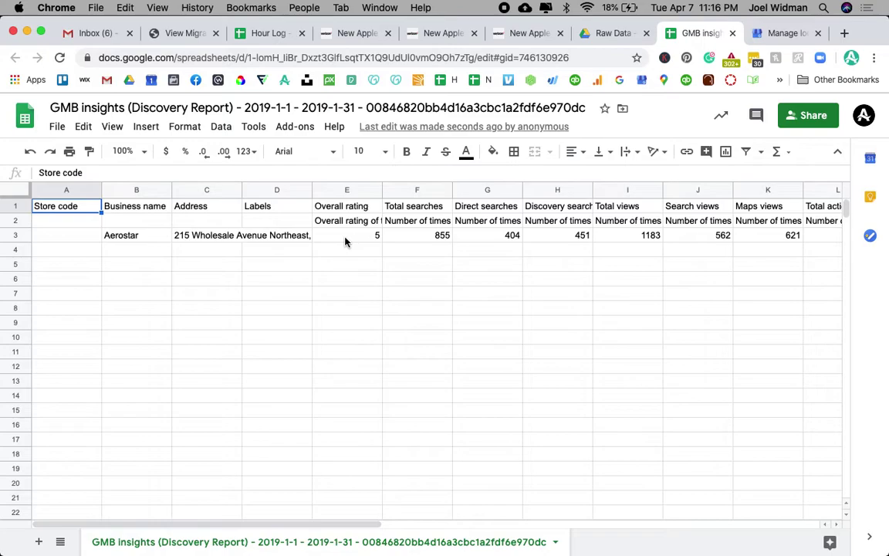
Copy the Aerostar metric values from row 3, starting at Overall rating, and paste them transposed into column E from E5.
drag(349, 235, 519, 242)
key(super+c)
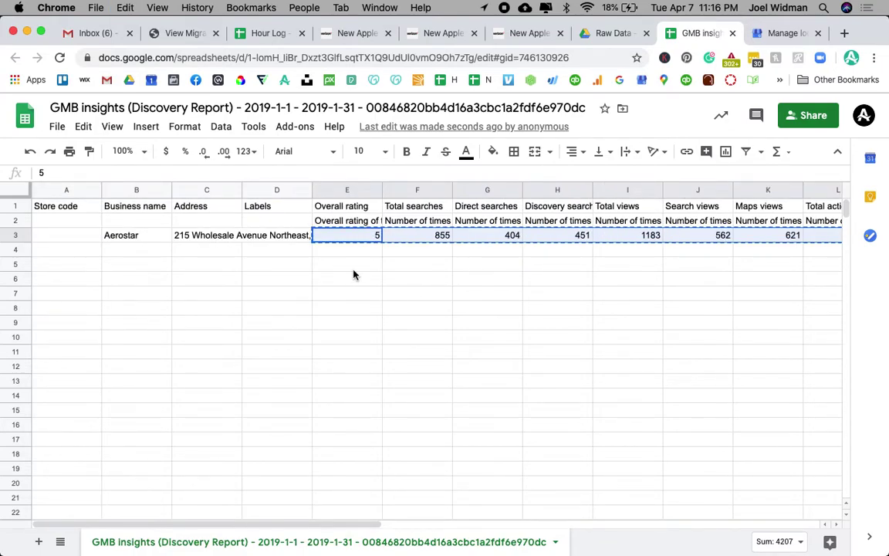
click(355, 267)
right_click(355, 268)
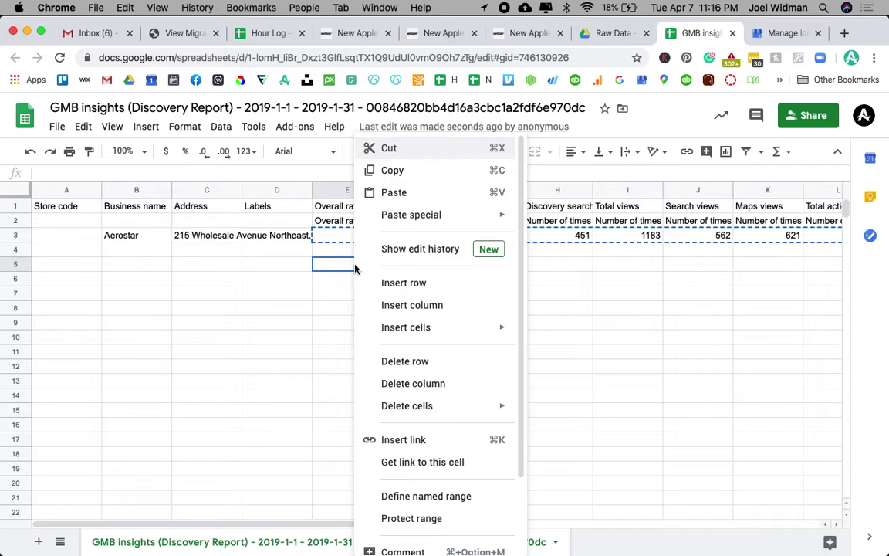
mouse_move(428, 223)
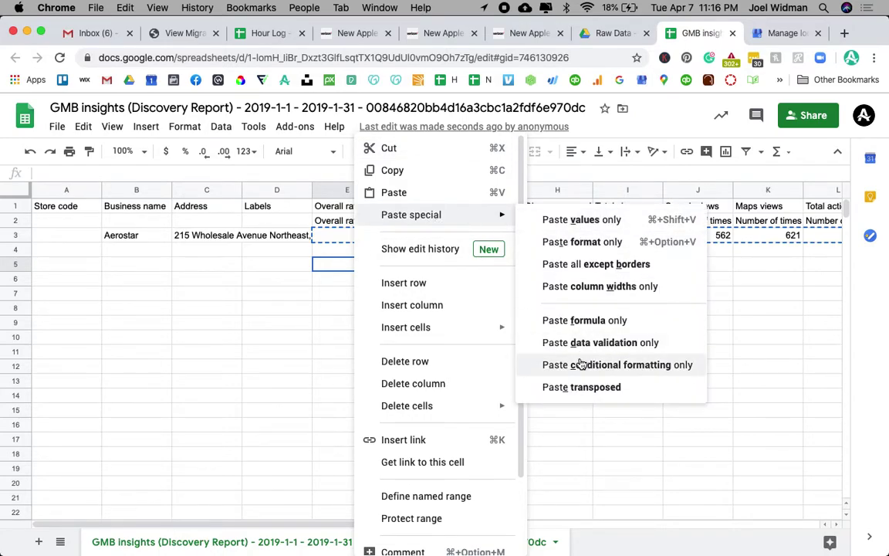
click(578, 387)
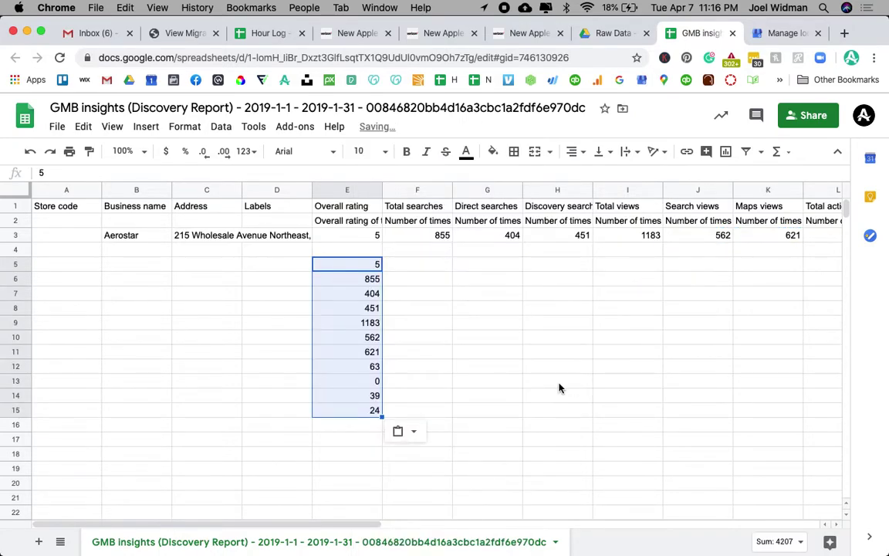
click(549, 384)
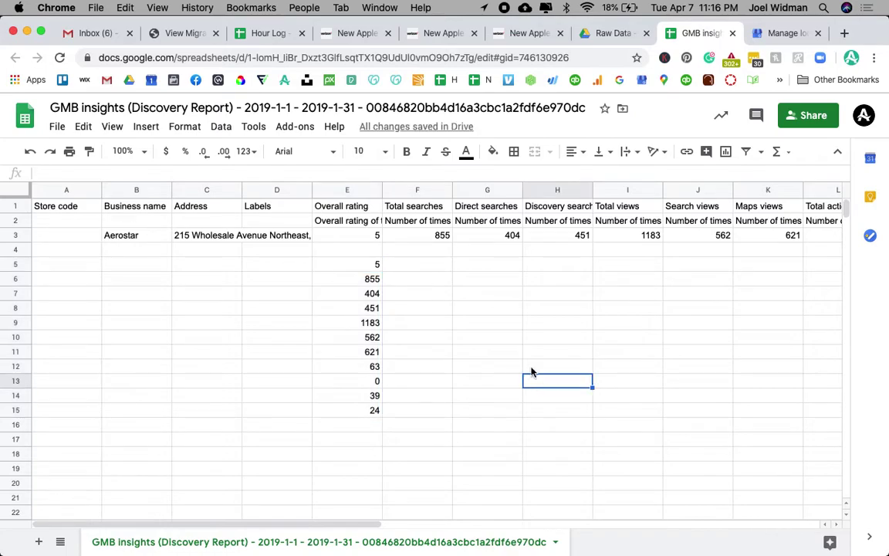
Copy the metric headers in row 1 from Overall rating to Phone call actions and paste them transposed starting at D5.
drag(366, 209, 718, 212)
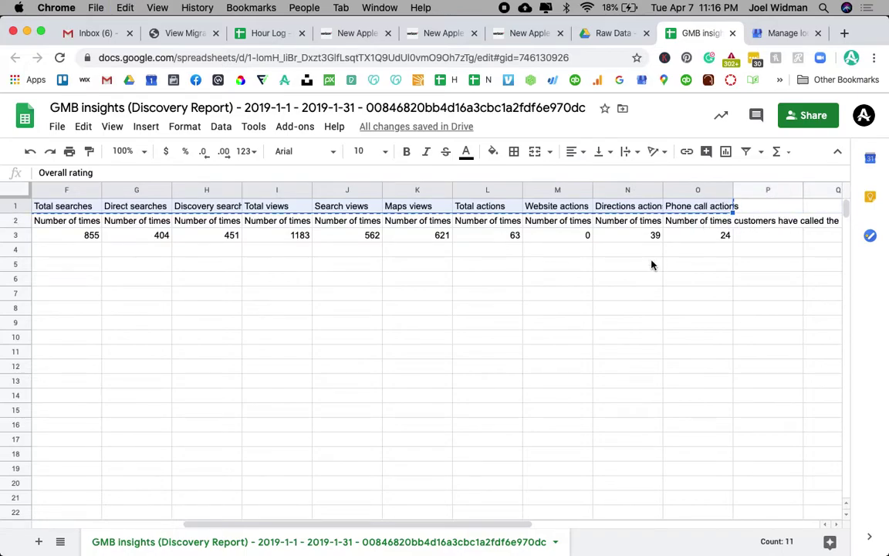
scroll(405, 292, left, 5)
click(299, 270)
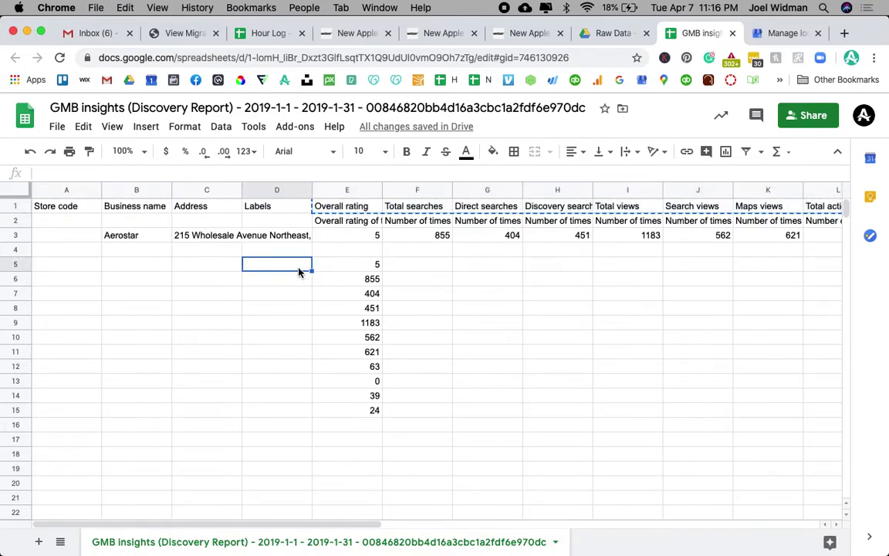
right_click(300, 271)
mouse_move(397, 215)
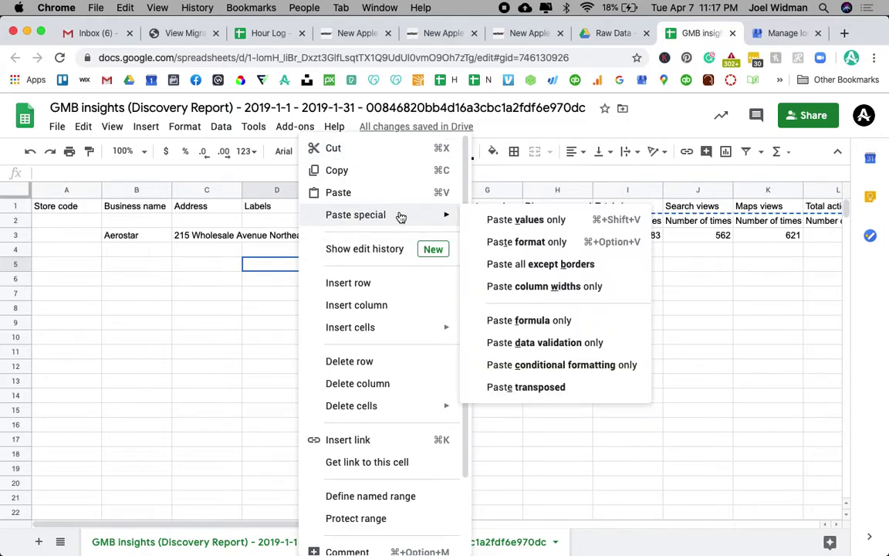
click(536, 387)
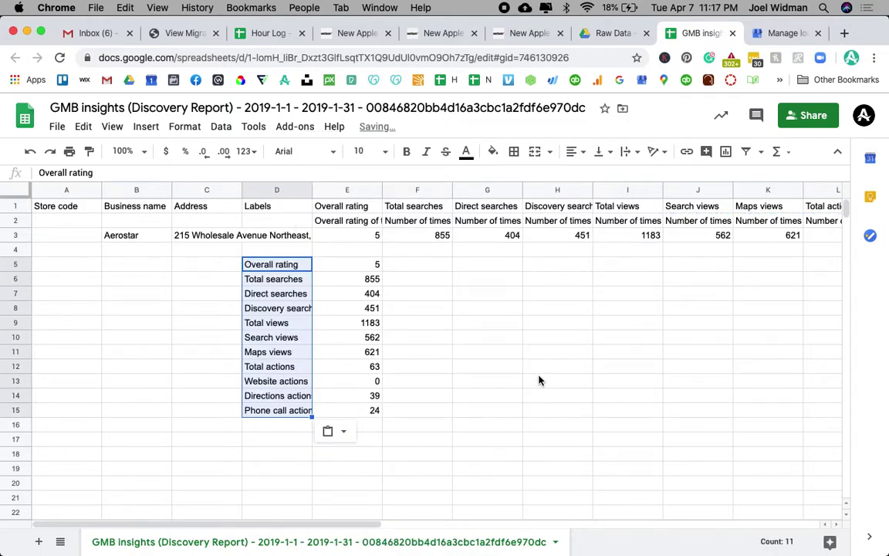
click(539, 380)
Bold the metric labels in D5:D15.
drag(290, 263, 301, 411)
key(super+b)
click(386, 379)
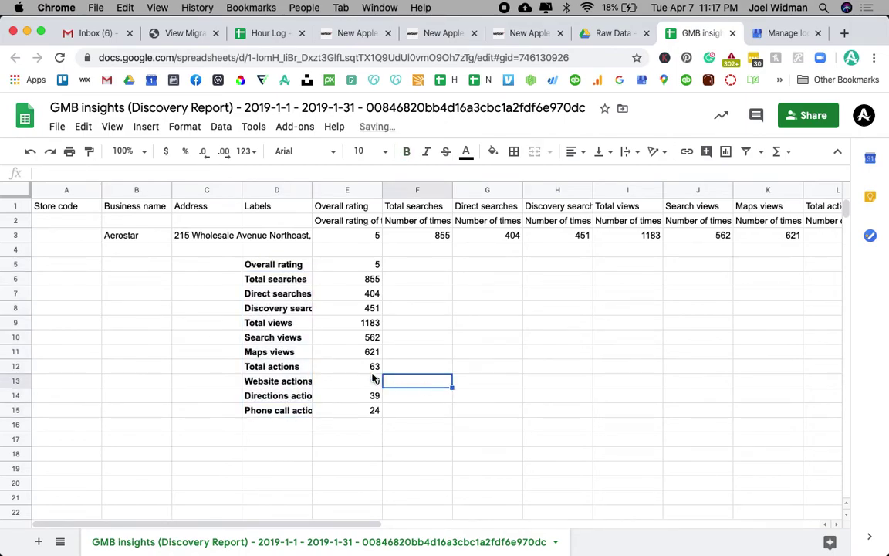
Enter "Aerostar - Google My Business" in D4 and "January, 2019" in E4, and fit column D to its contents.
click(288, 253)
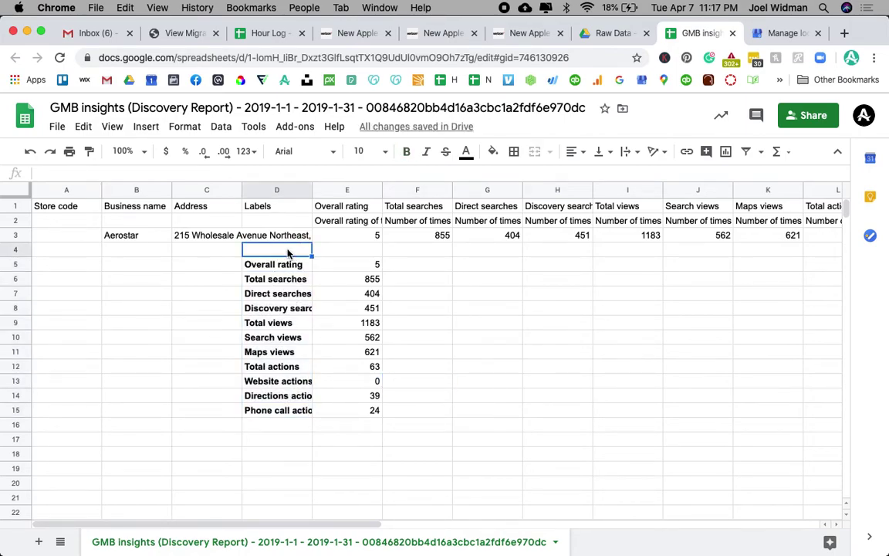
text(Aeros)
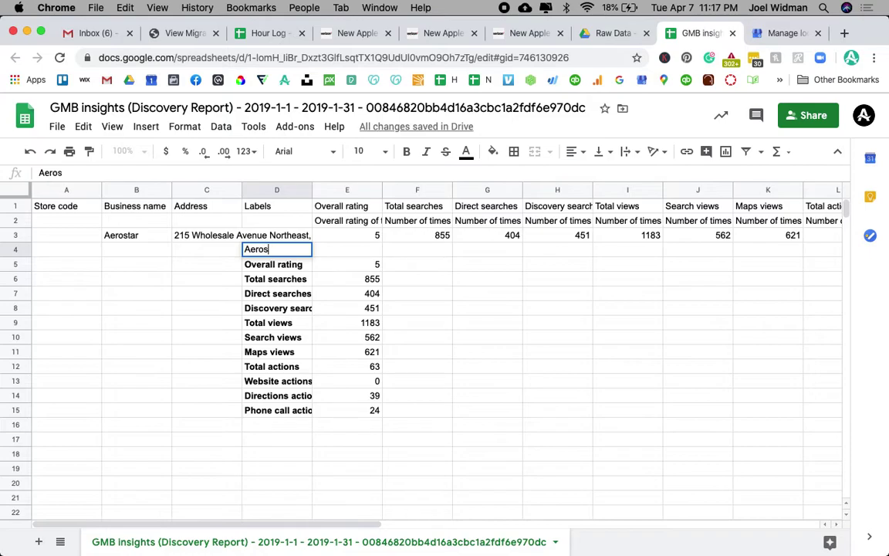
text(tar - Google My B)
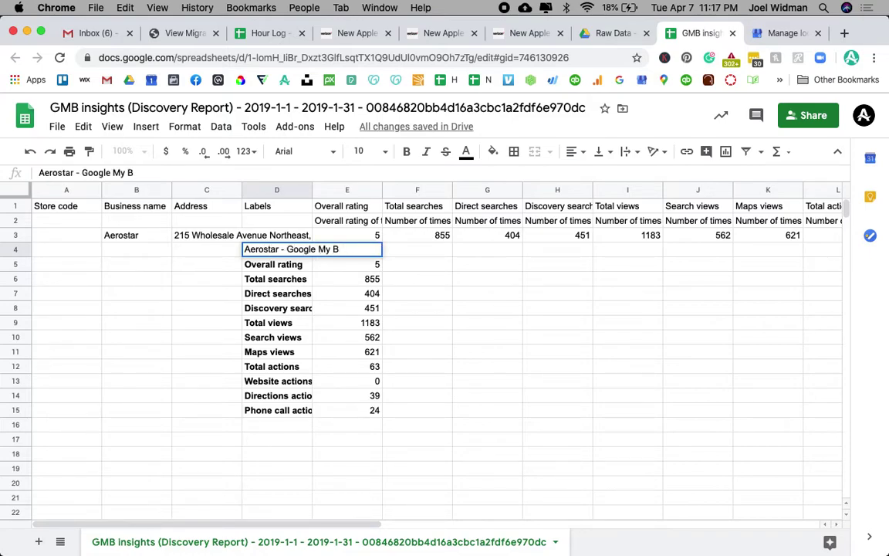
text(usiness)
key(Tab)
text(January,)
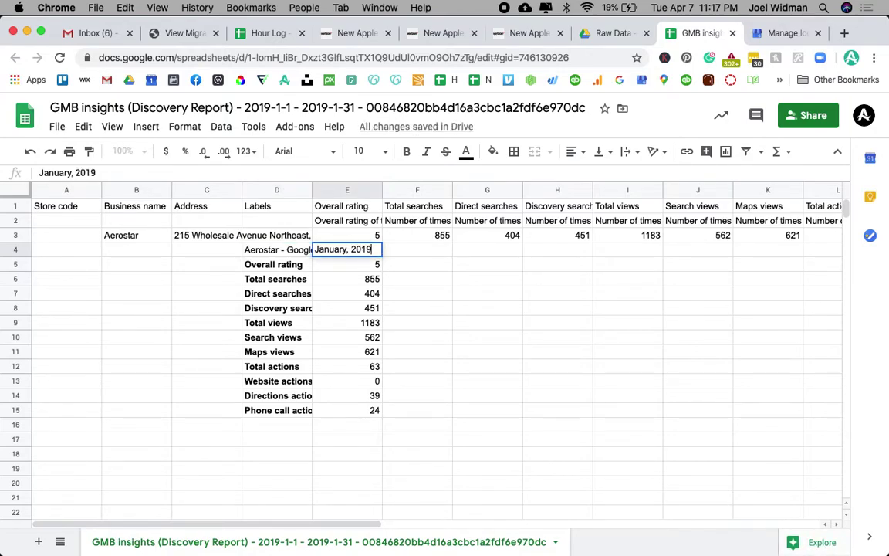
double_click(312, 189)
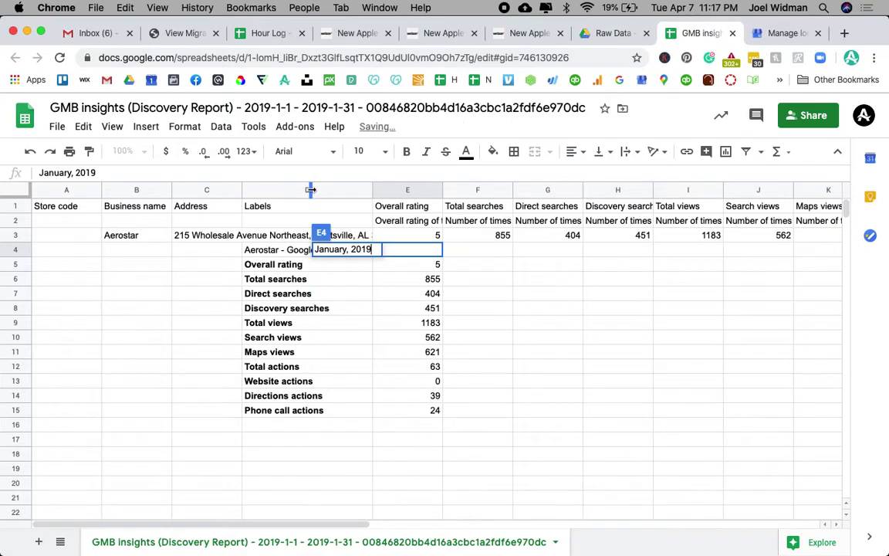
Delete the original report data in rows 1 to 3.
drag(16, 206, 18, 232)
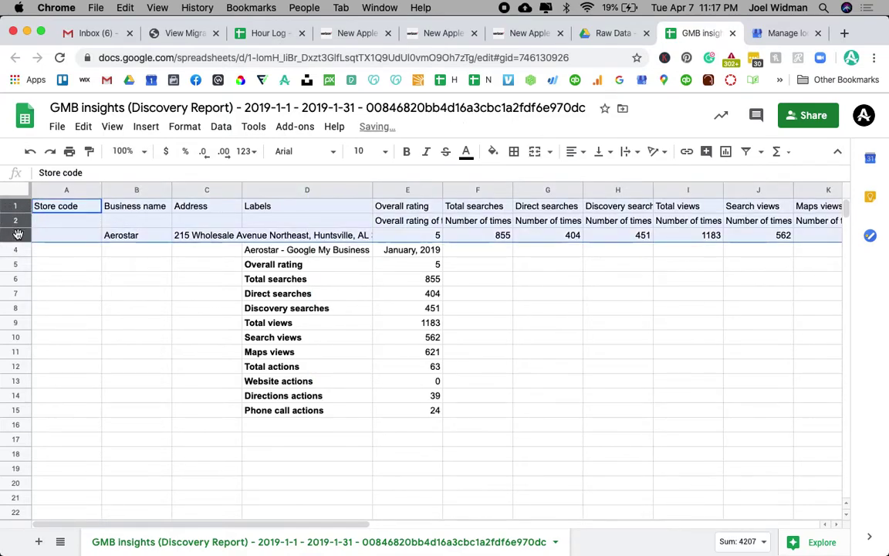
right_click(18, 237)
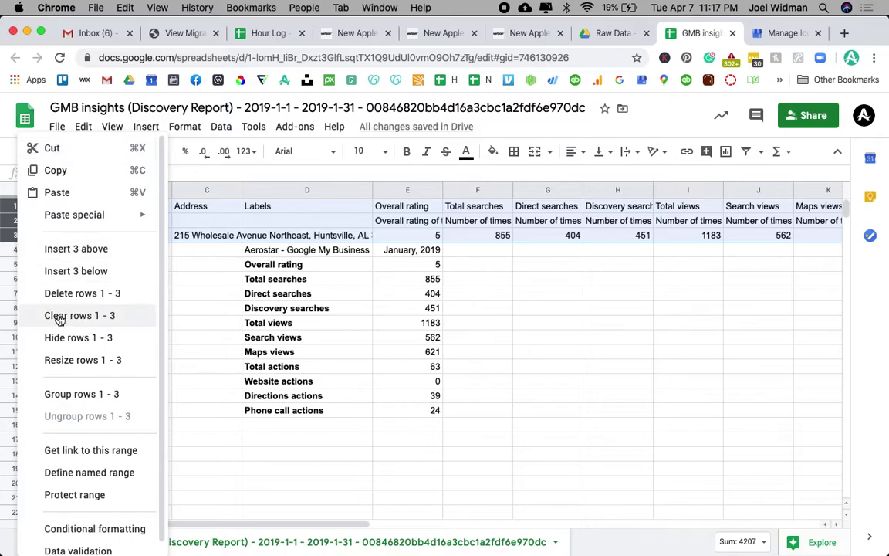
click(48, 293)
click(389, 423)
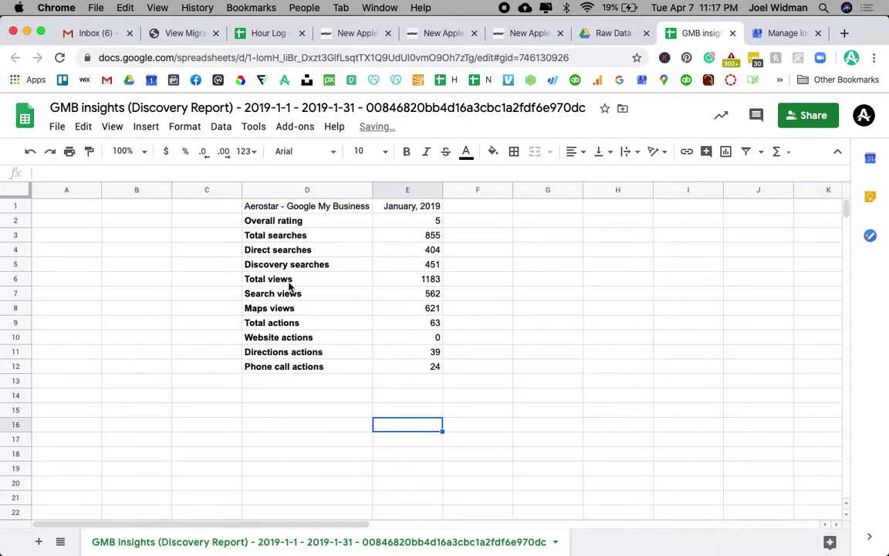
Insert one blank row above the table's header row.
click(18, 205)
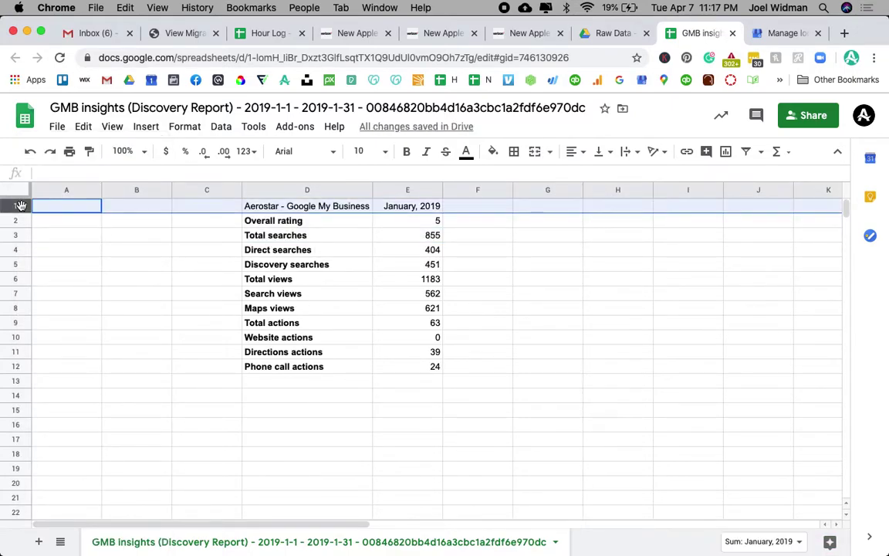
right_click(21, 206)
click(53, 248)
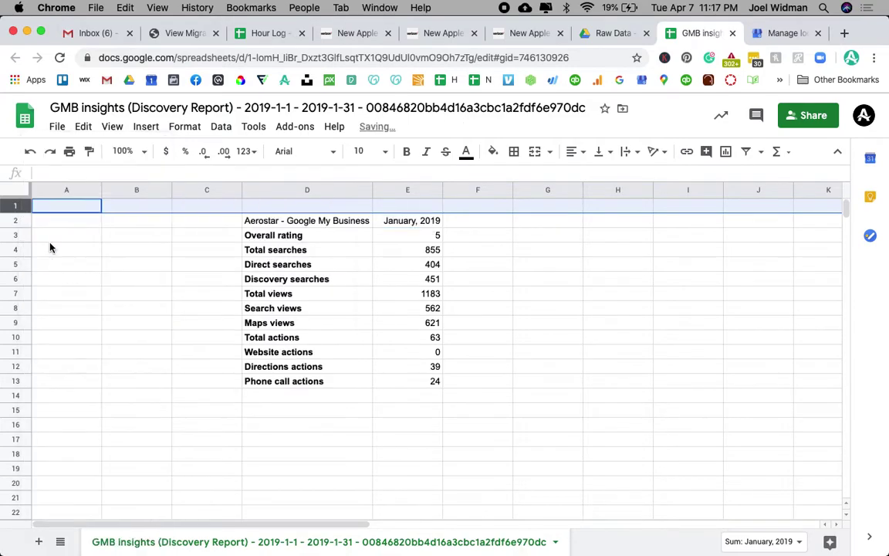
click(370, 426)
Bold the header cells D2:E2 and remove the bold from the metric labels in D3:D13.
drag(334, 219, 399, 224)
key(cmd+b)
drag(321, 238, 329, 375)
key(cmd+b)
click(448, 460)
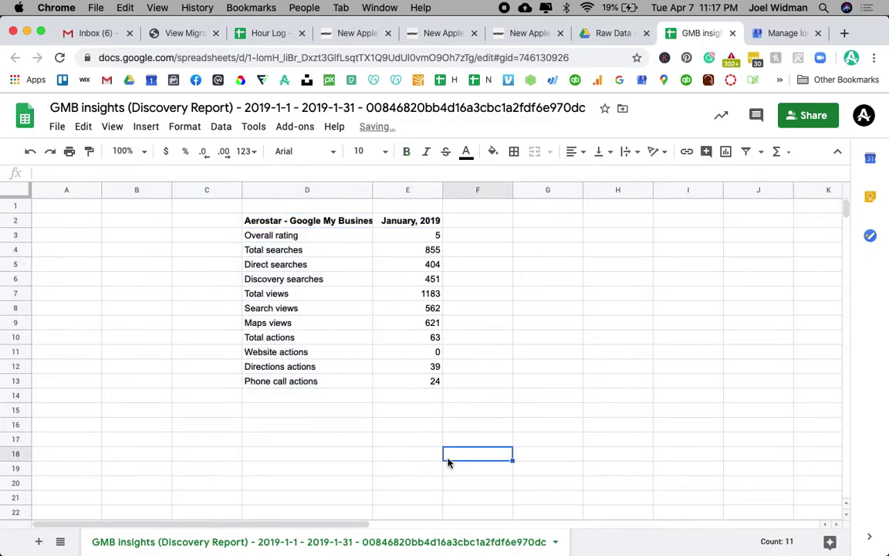
Add a bottom border to header cells D2:E2 and refit column D's width to its contents.
click(343, 222)
shift+click(395, 222)
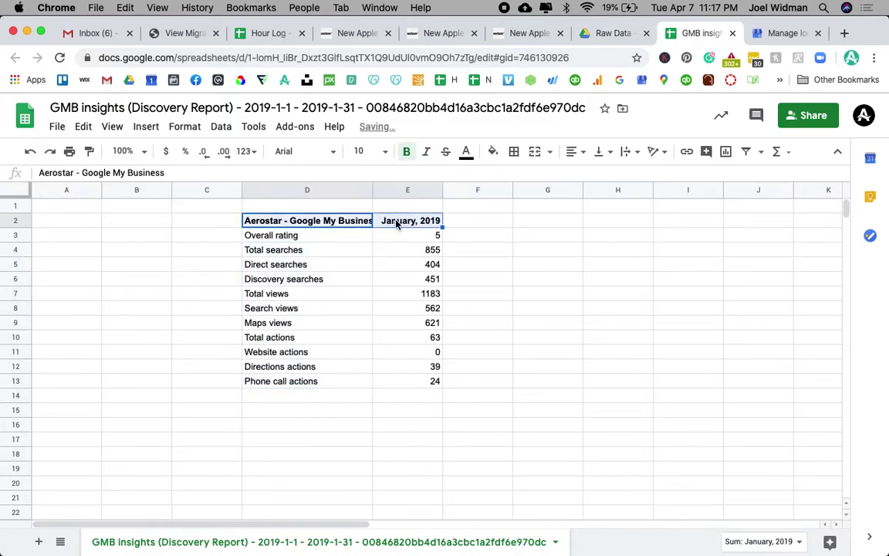
click(514, 151)
click(573, 200)
click(532, 311)
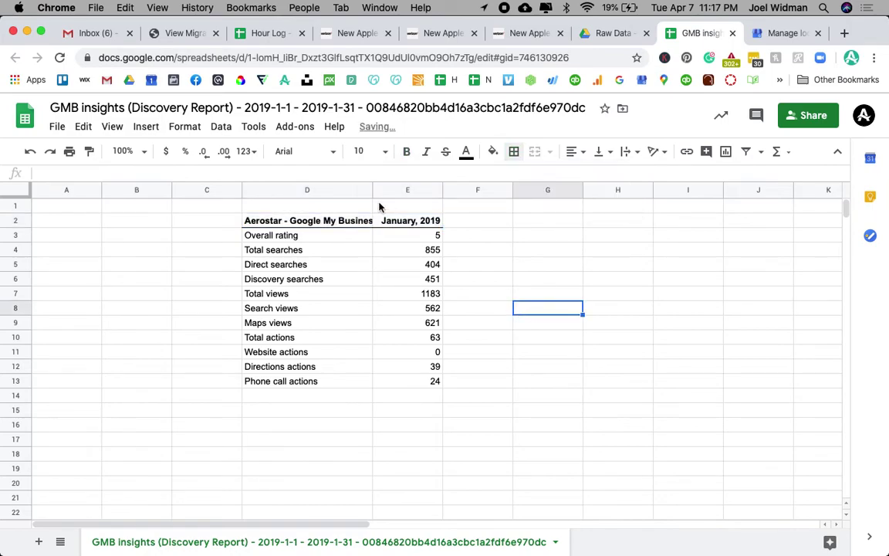
double_click(372, 190)
click(584, 367)
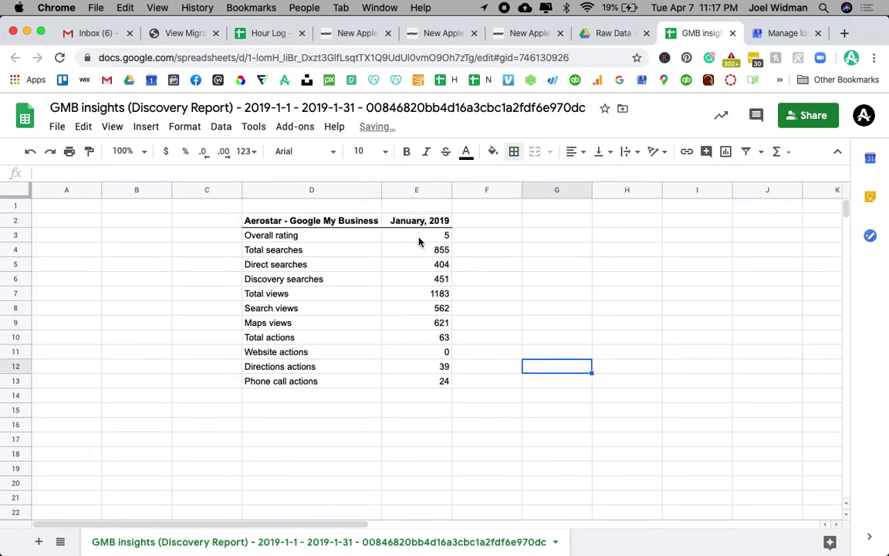
Enter "February, 2019" in F2 as the next month's column header.
click(478, 223)
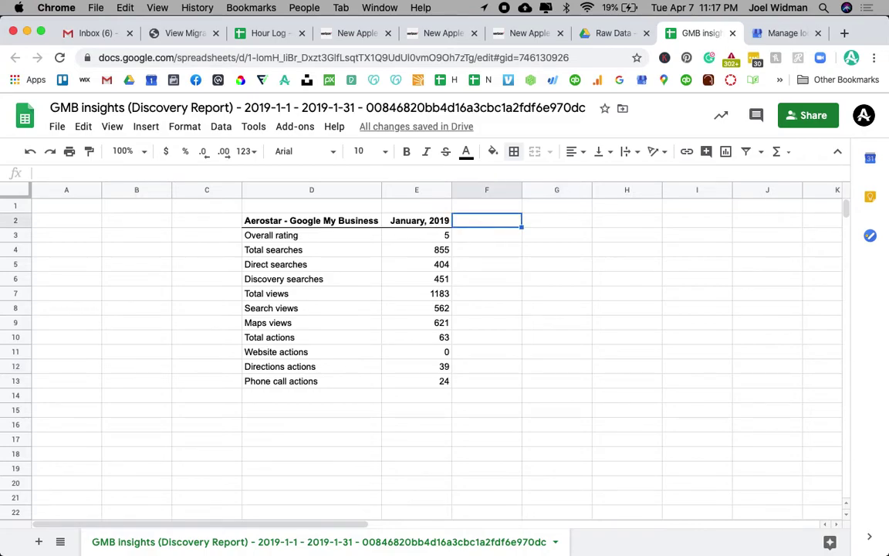
text(February)
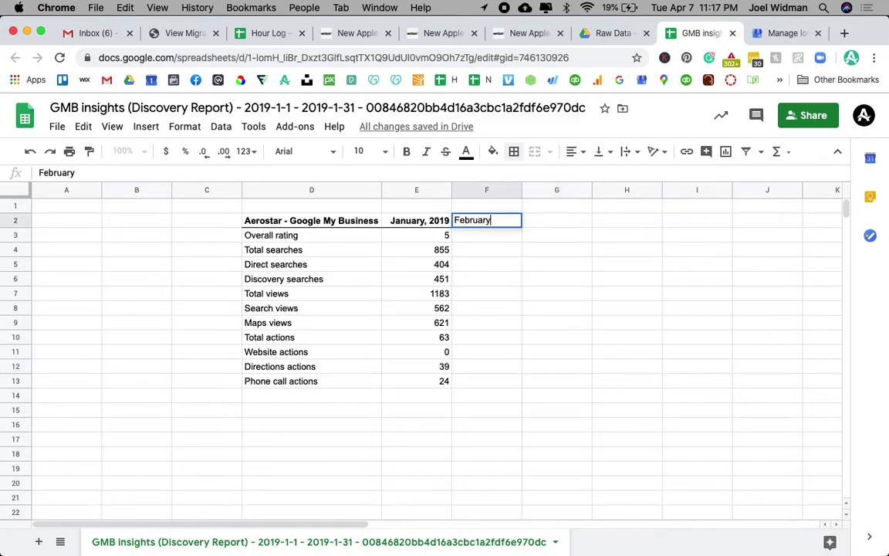
text(, 2019)
key(Return)
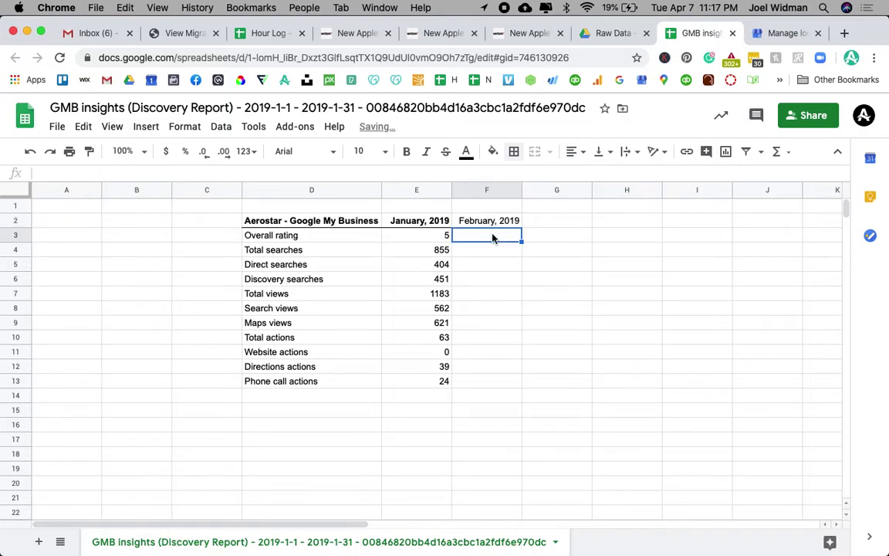
click(767, 35)
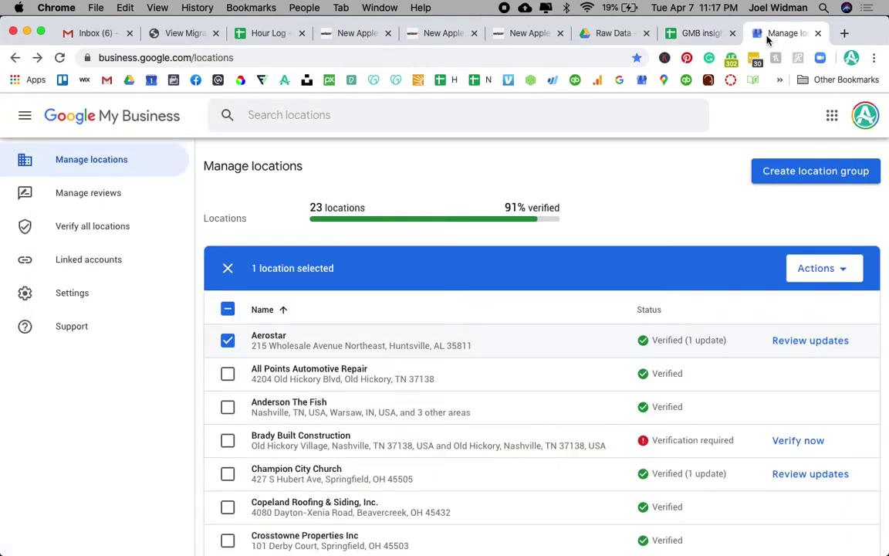
click(836, 270)
click(793, 254)
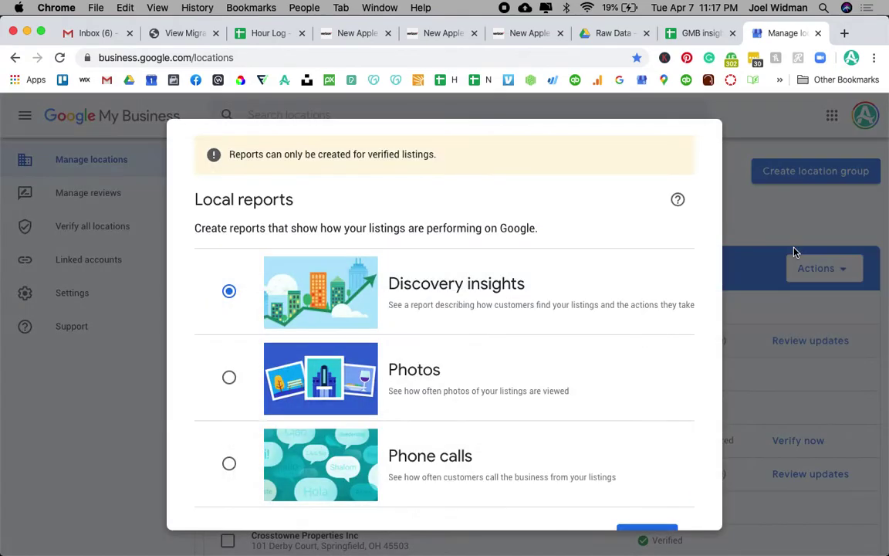
click(635, 493)
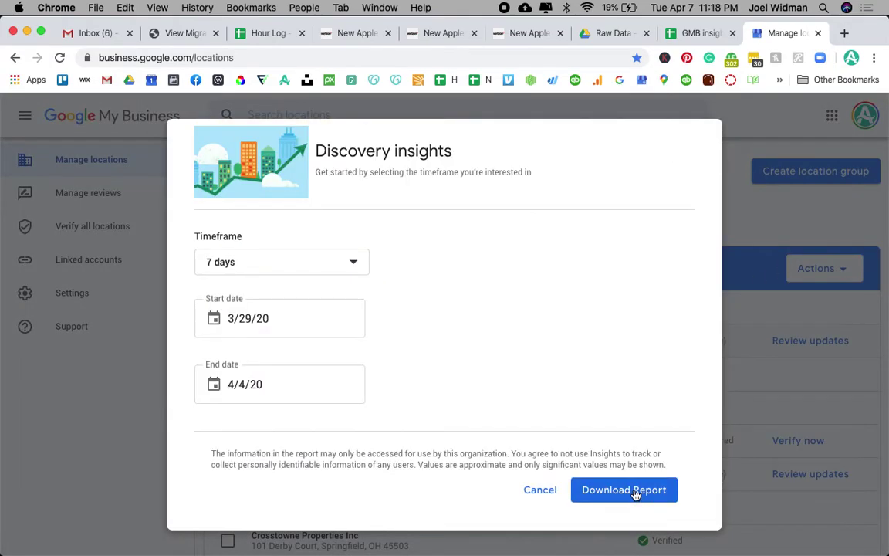
click(264, 318)
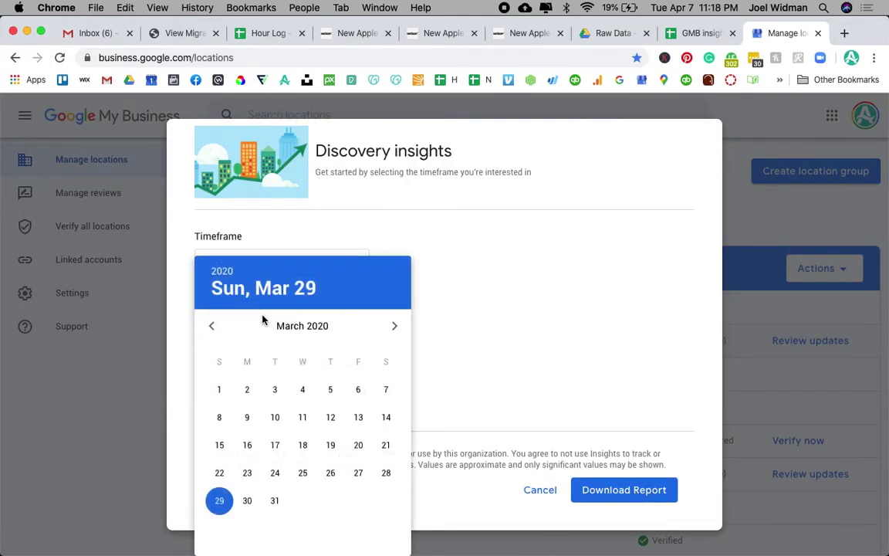
click(214, 327)
click(214, 328)
click(214, 327)
click(214, 327)
click(214, 328)
click(213, 327)
click(214, 327)
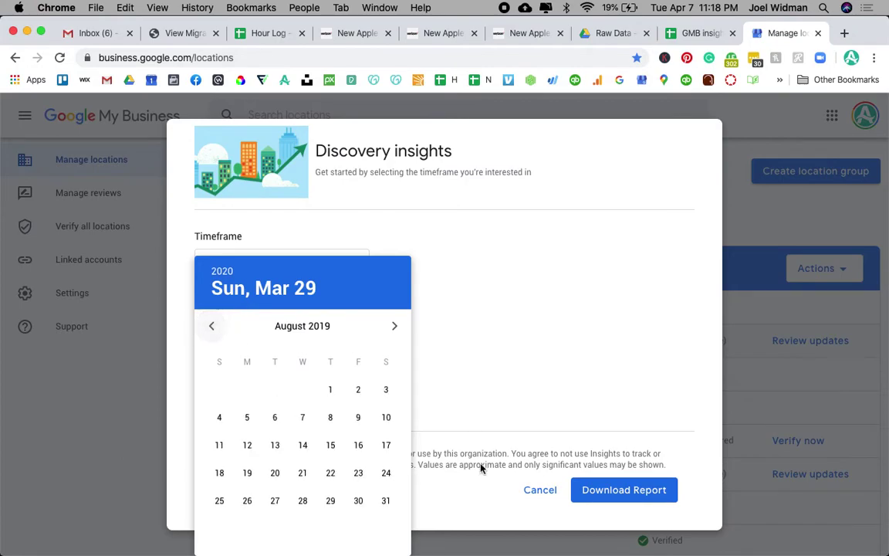
click(480, 469)
click(537, 490)
click(682, 34)
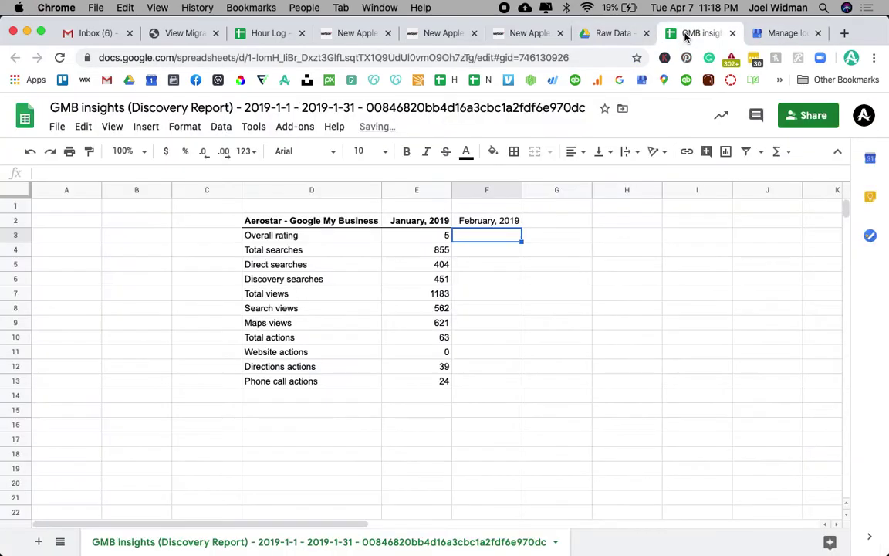